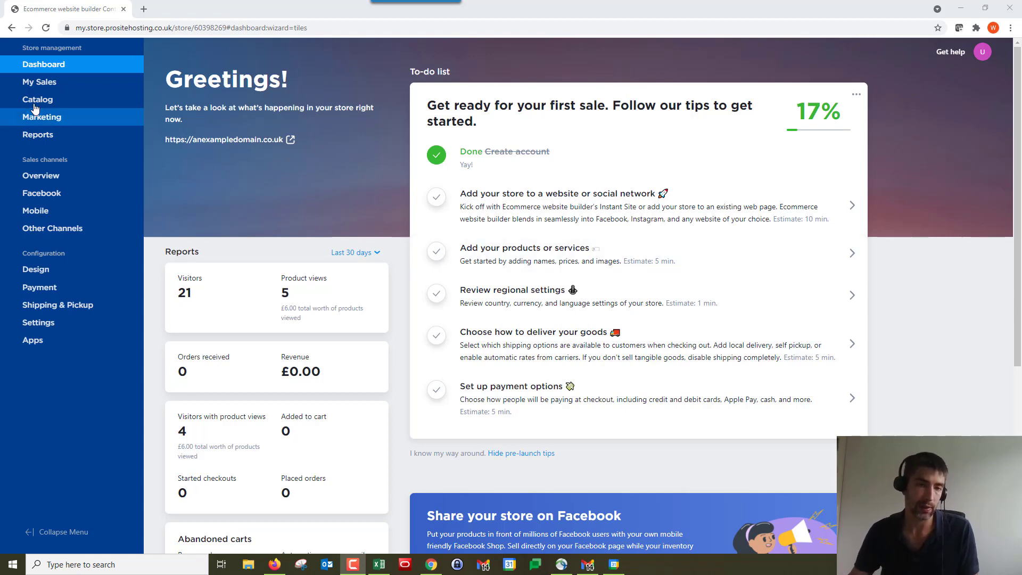
- Open the "SAMPLE. Tank" product from the store's product catalog for editing
{"action": "mouse_move", "coordinate": [35, 105]}
{"action": "left_click", "coordinate": [168, 106]}
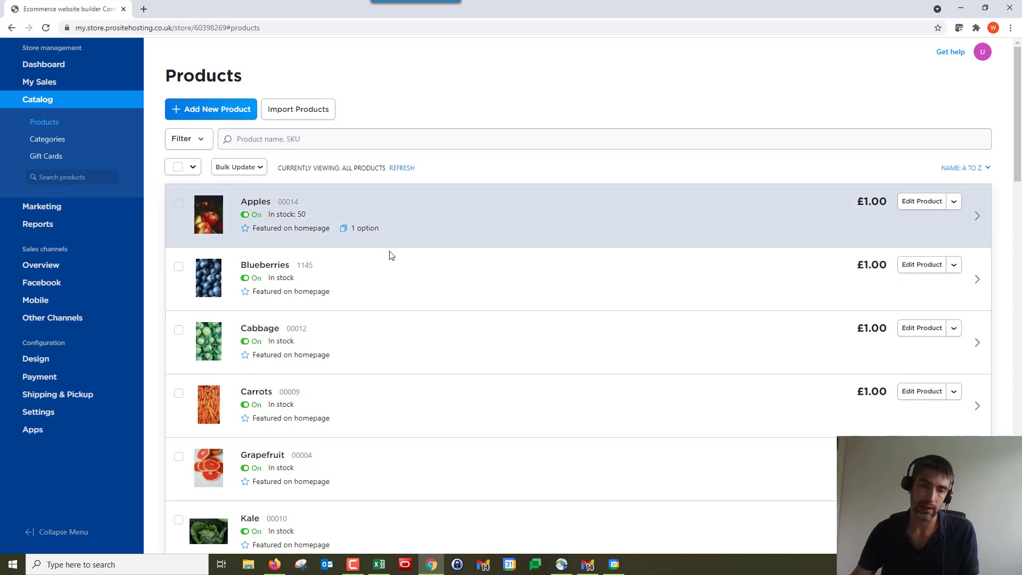
{"action": "scroll", "coordinate": [431, 232], "scroll_direction": "down", "scroll_amount": 10}
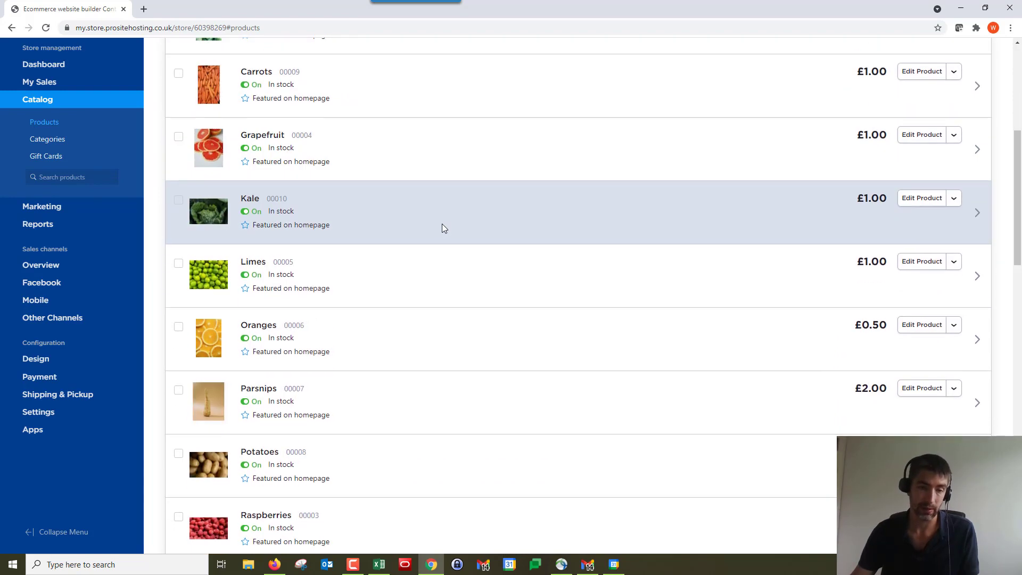
{"action": "scroll", "coordinate": [446, 223], "scroll_direction": "down", "scroll_amount": 5}
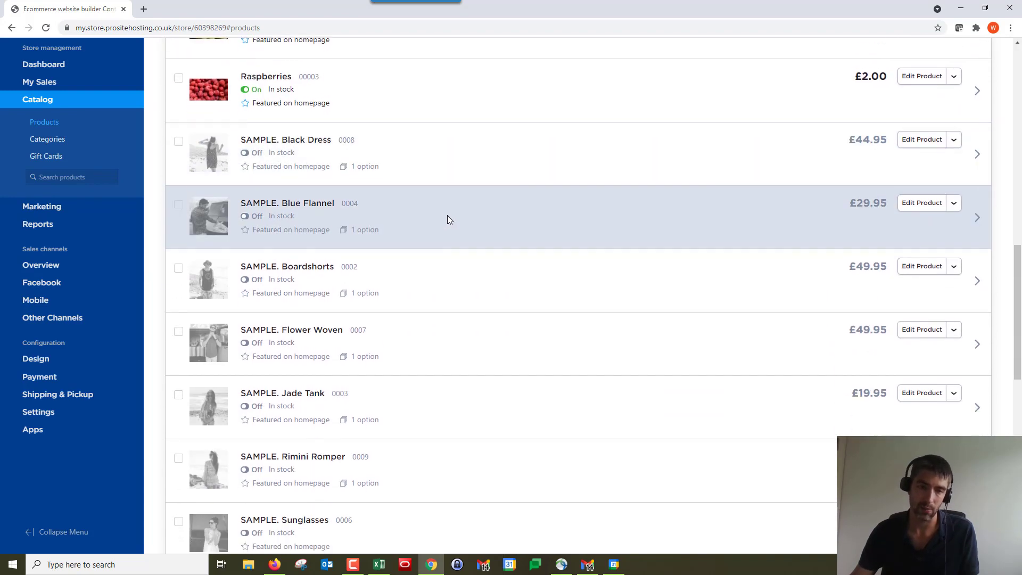
{"action": "scroll", "coordinate": [447, 220], "scroll_direction": "down", "scroll_amount": 1}
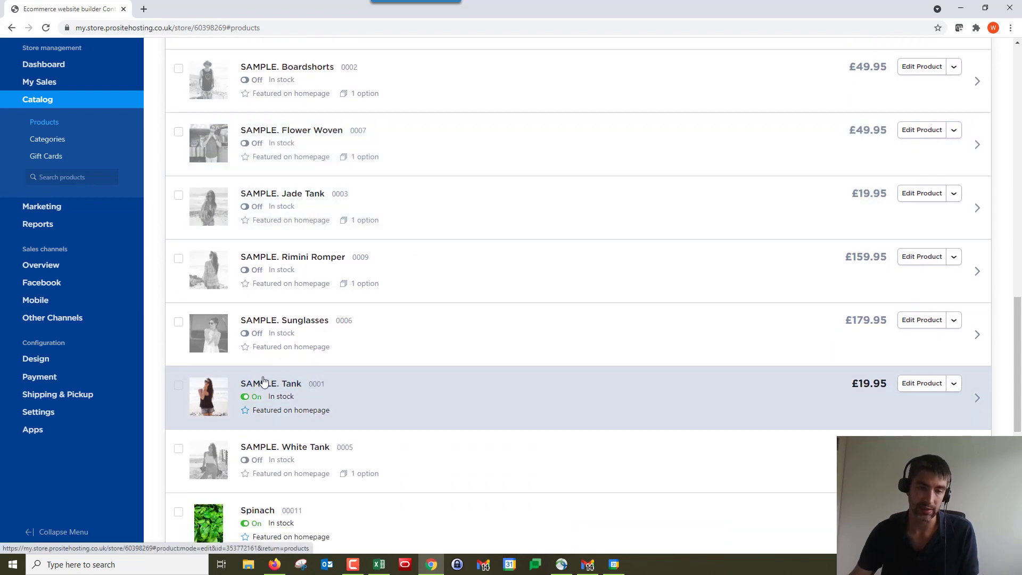
{"action": "left_click", "coordinate": [290, 386]}
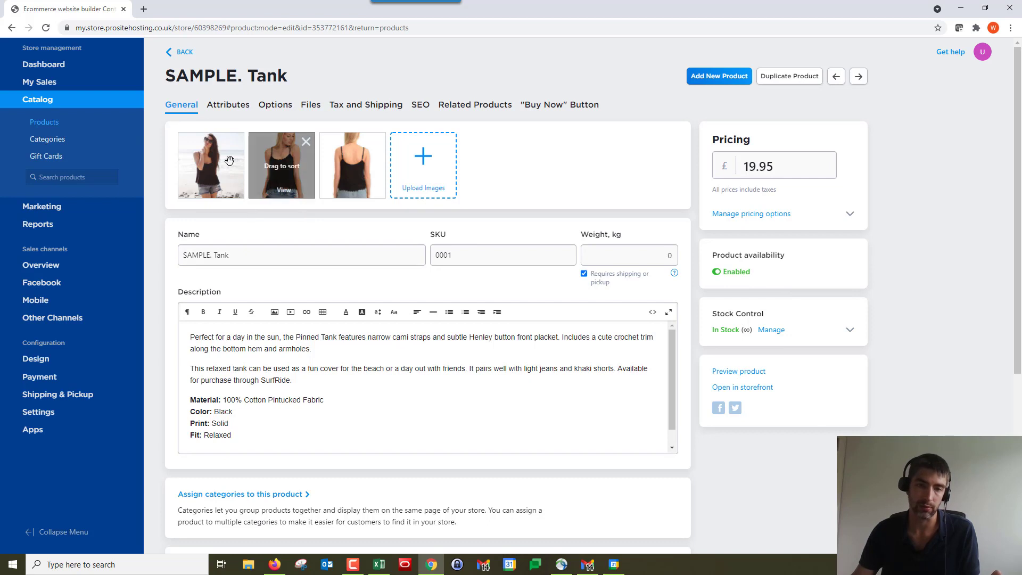
{"action": "mouse_move", "coordinate": [223, 166]}
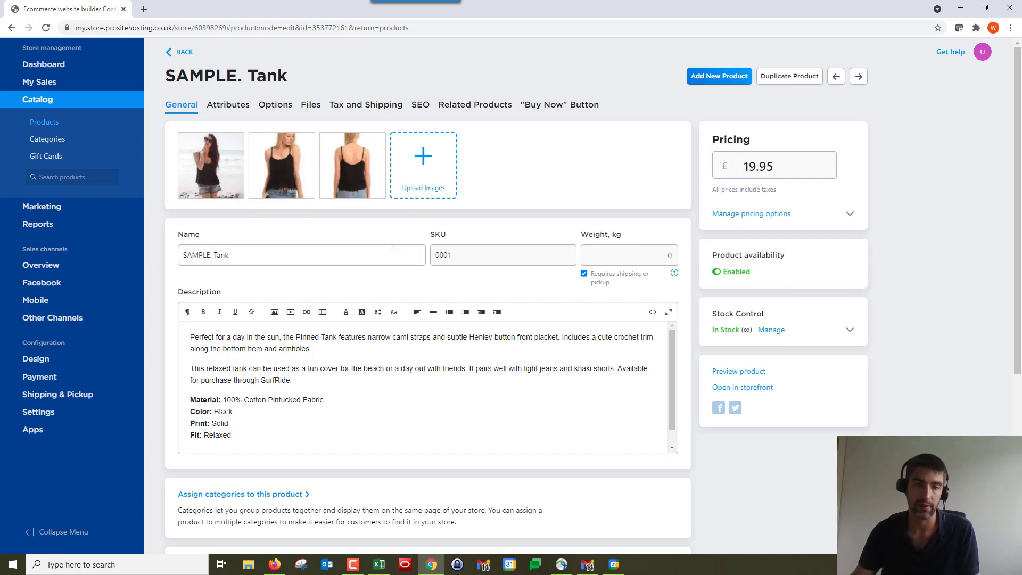
- Open the tank product's options and check its variations list
{"action": "left_click", "coordinate": [278, 108]}
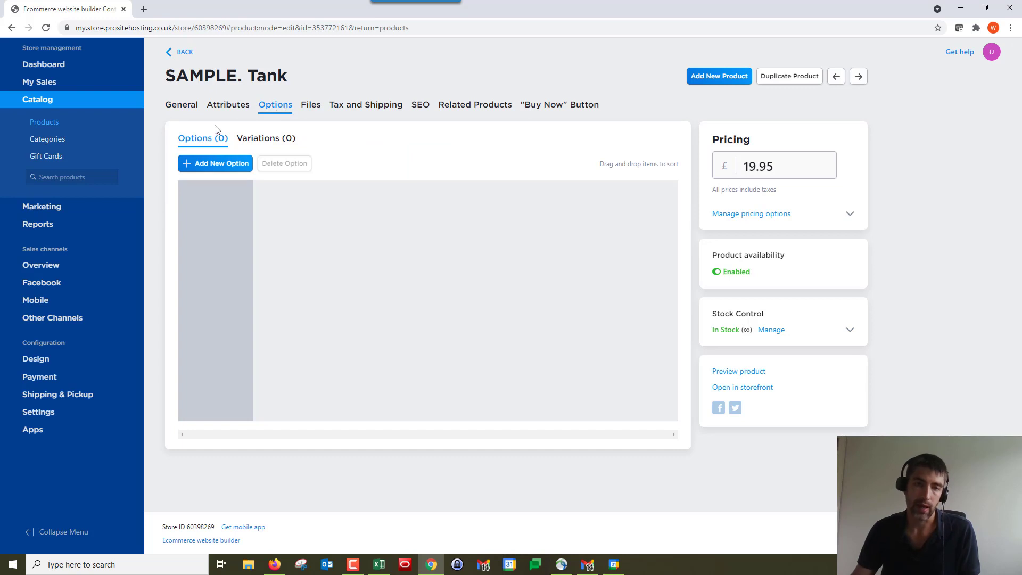
{"action": "left_click", "coordinate": [283, 140]}
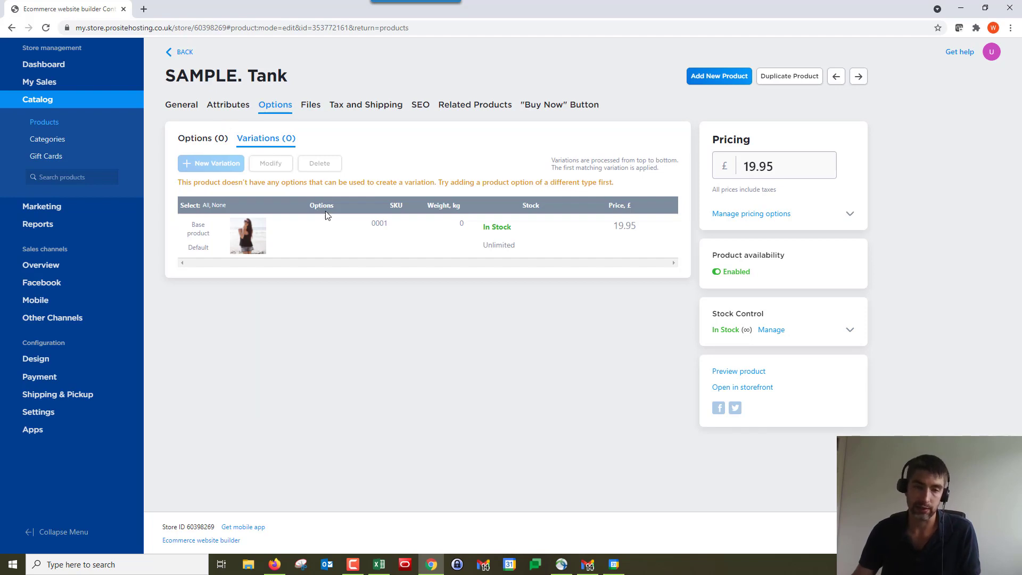
{"action": "left_click", "coordinate": [208, 144]}
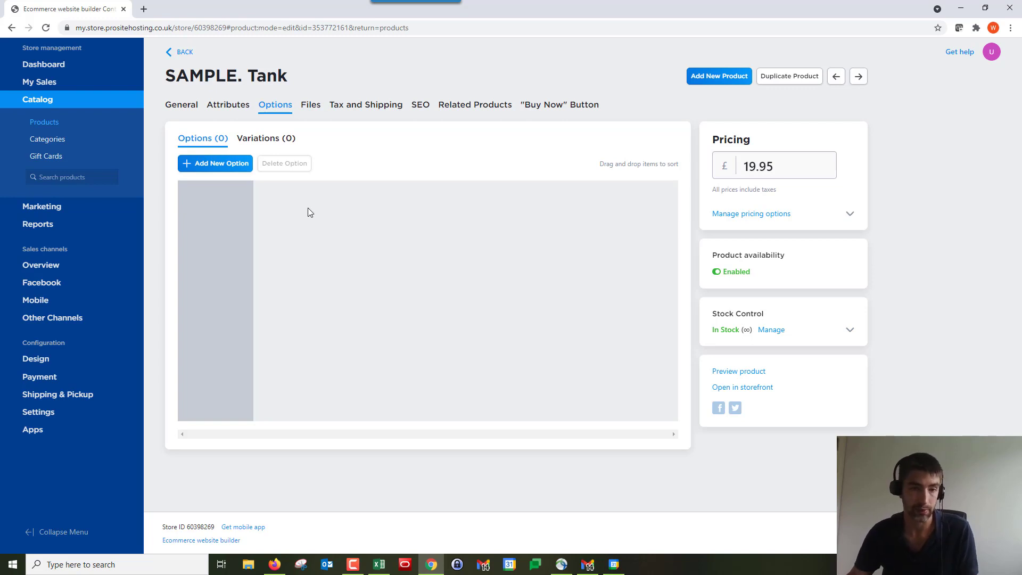
{"action": "left_click", "coordinate": [262, 140]}
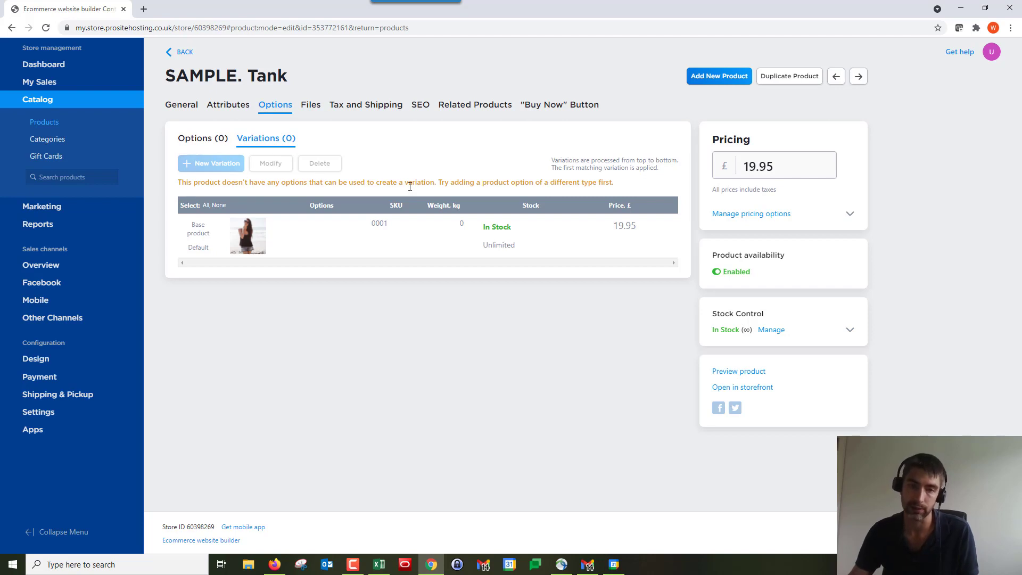
{"action": "left_click", "coordinate": [205, 141]}
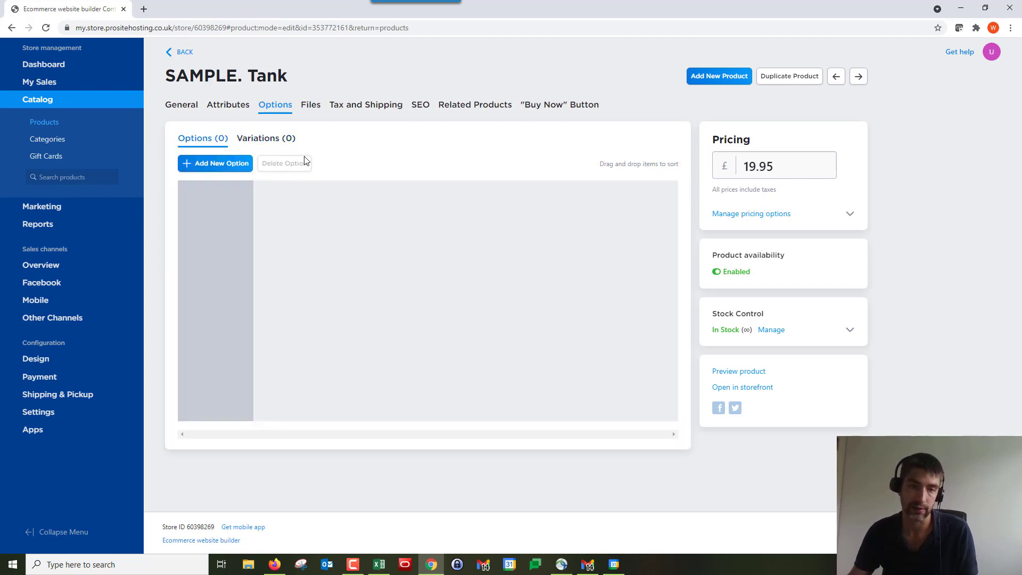
- Add a product option named "Size" and set its input type to Size
{"action": "left_click", "coordinate": [241, 175]}
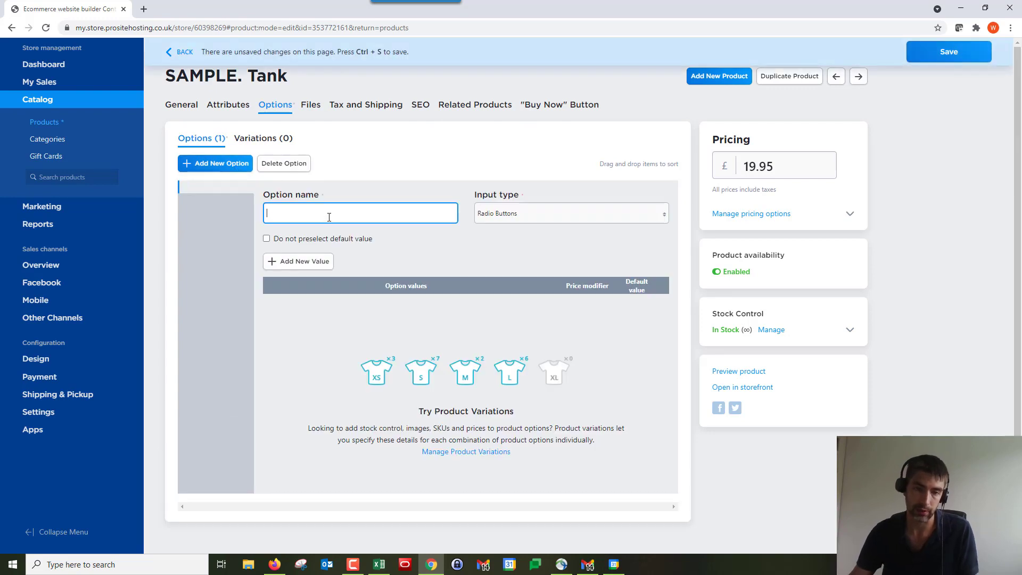
{"action": "type", "text": "Size"}
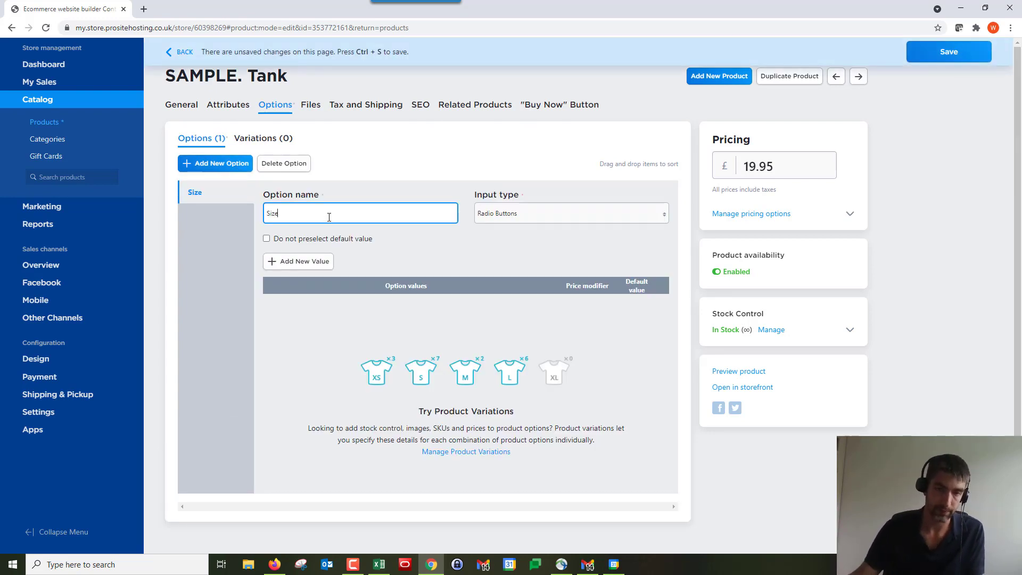
{"action": "left_click", "coordinate": [577, 219]}
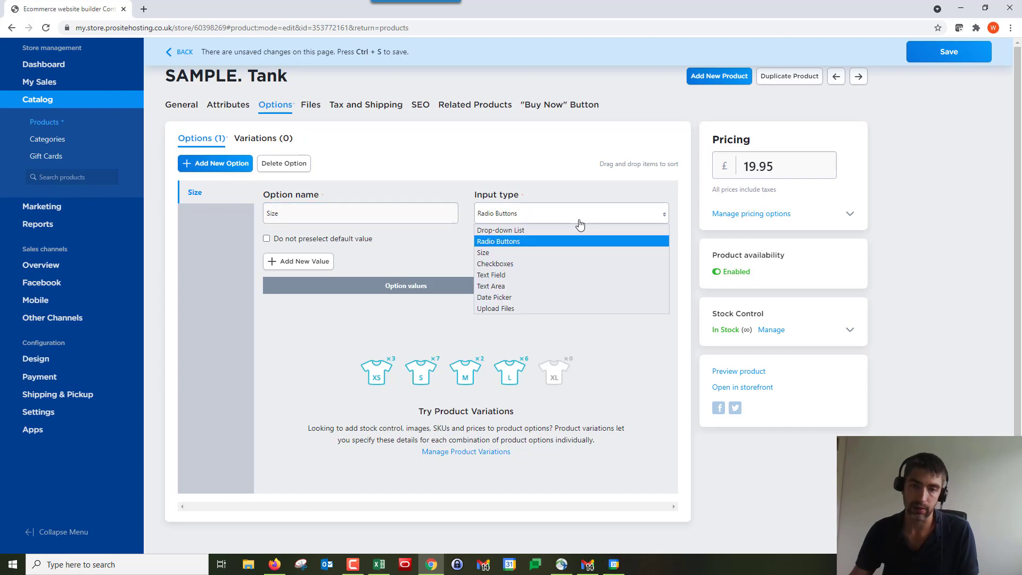
{"action": "left_click", "coordinate": [545, 250]}
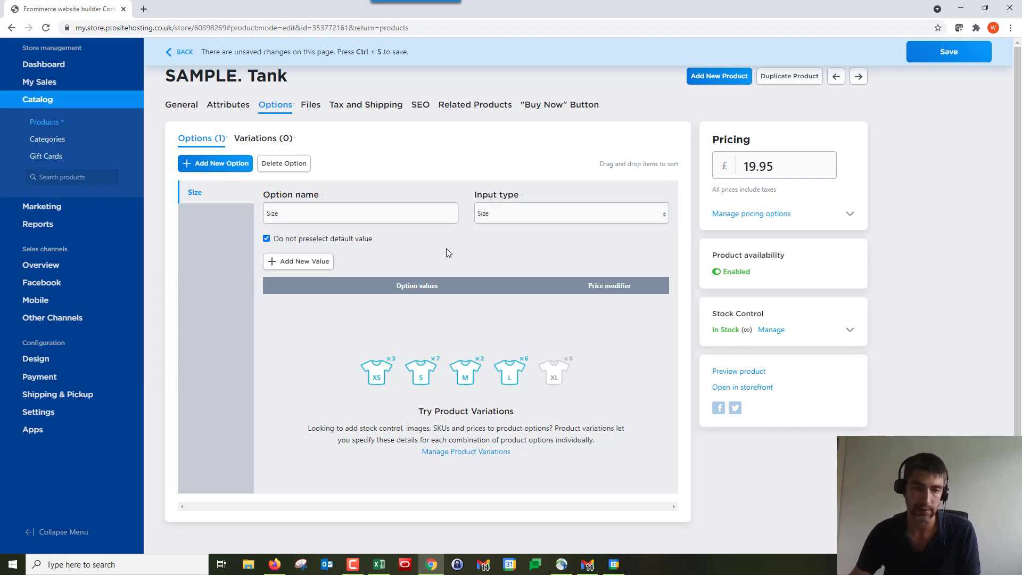
- Add the values S, M and L to the Size option
{"action": "left_click", "coordinate": [283, 266]}
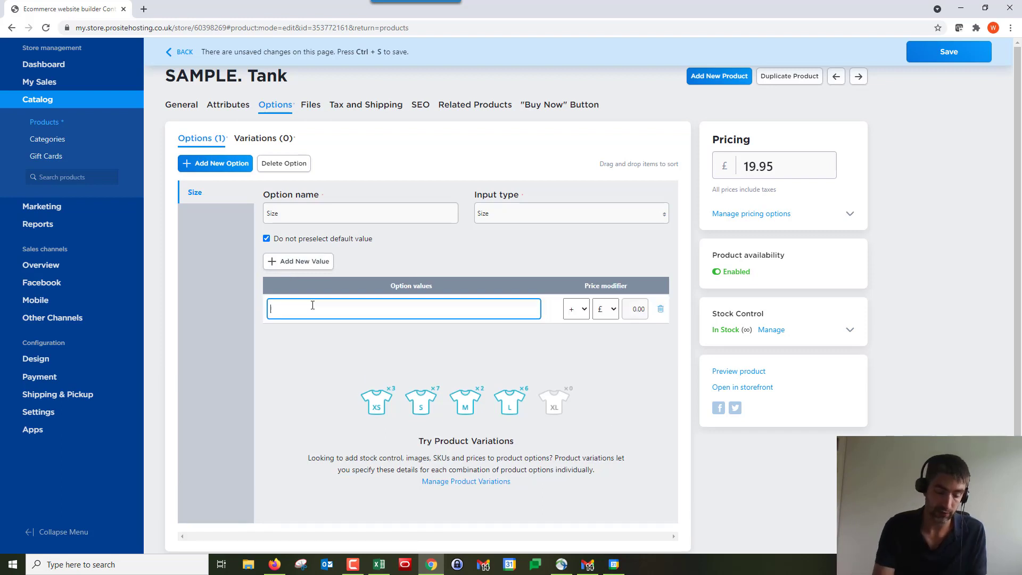
{"action": "type", "text": "S"}
{"action": "key", "text": "Return"}
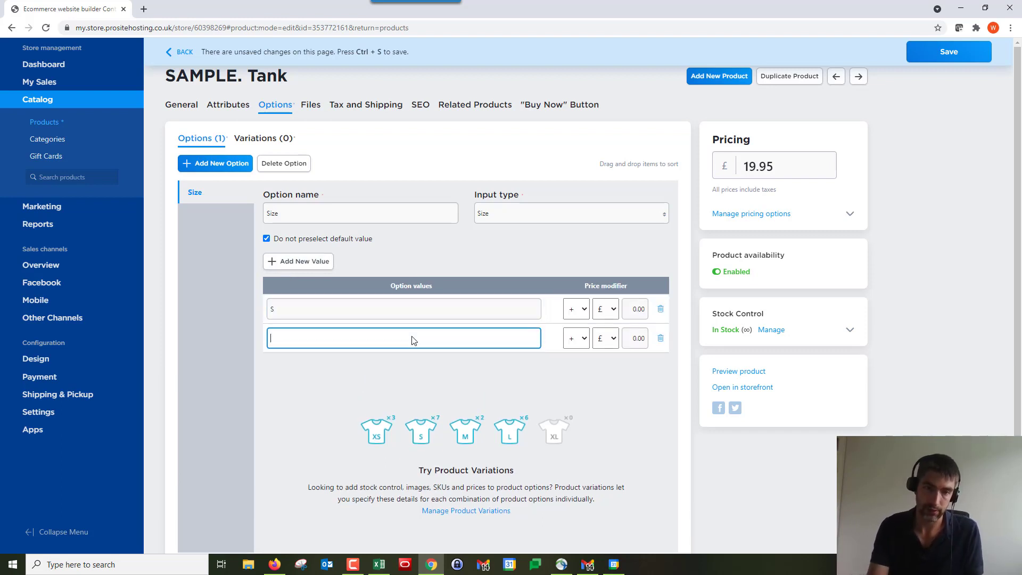
{"action": "type", "text": "M"}
{"action": "key", "text": "Return"}
{"action": "type", "text": "L"}
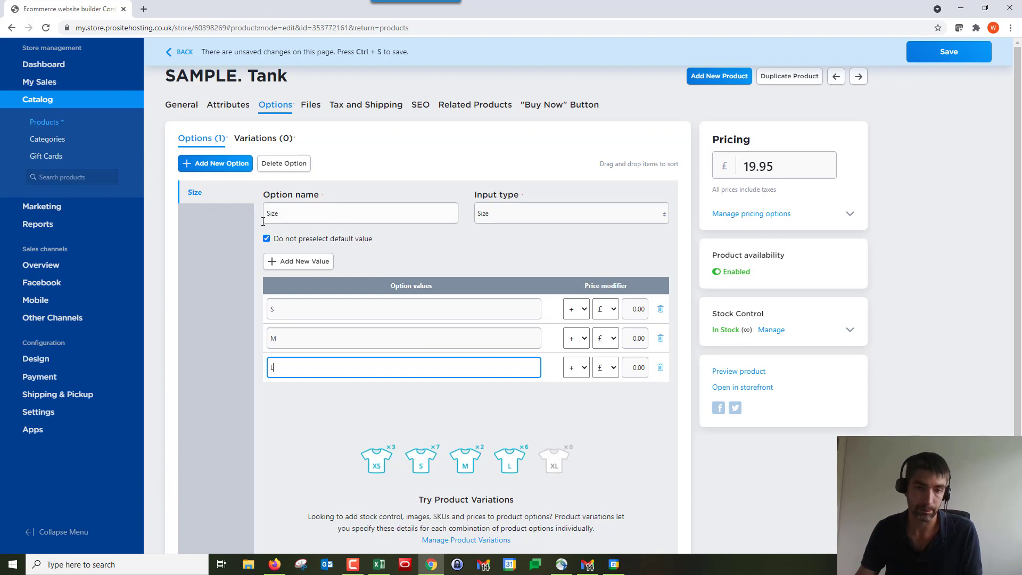
- Add a second product option named "Colour" with Radio Buttons as its input type
{"action": "left_click", "coordinate": [213, 163]}
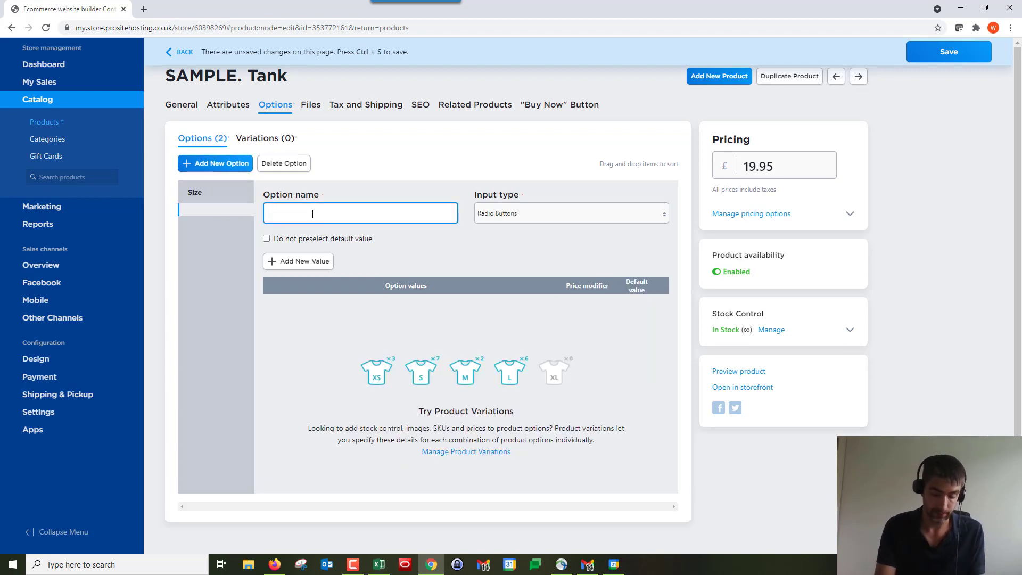
{"action": "type", "text": "Colour"}
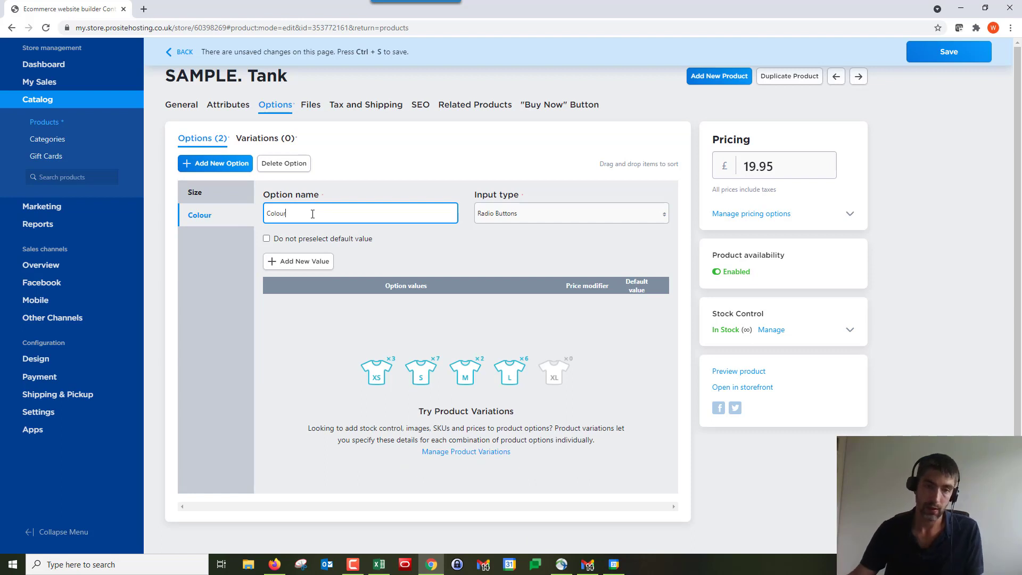
{"action": "left_click", "coordinate": [550, 223]}
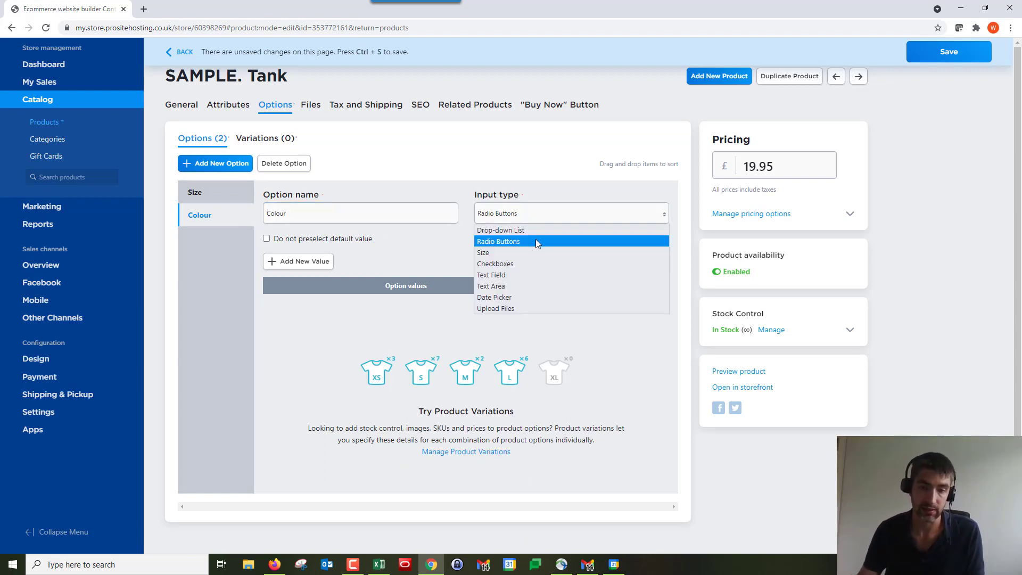
{"action": "left_click", "coordinate": [536, 240]}
- Add the values Red, Blue and Yellow to the Colour option
{"action": "left_click", "coordinate": [302, 261]}
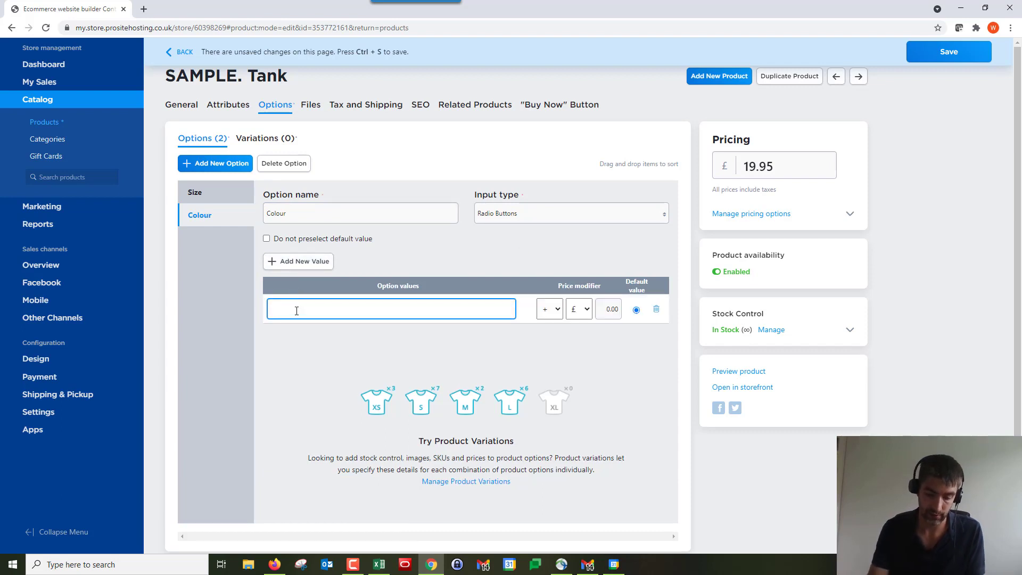
{"action": "type", "text": "Red"}
{"action": "key", "text": "Return"}
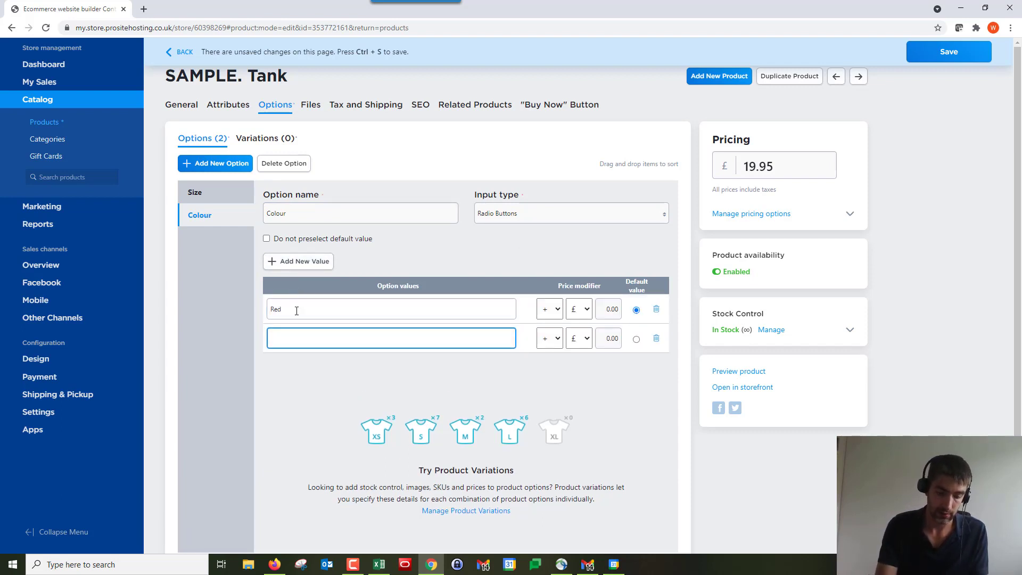
{"action": "type", "text": "Blue"}
{"action": "key", "text": "Return"}
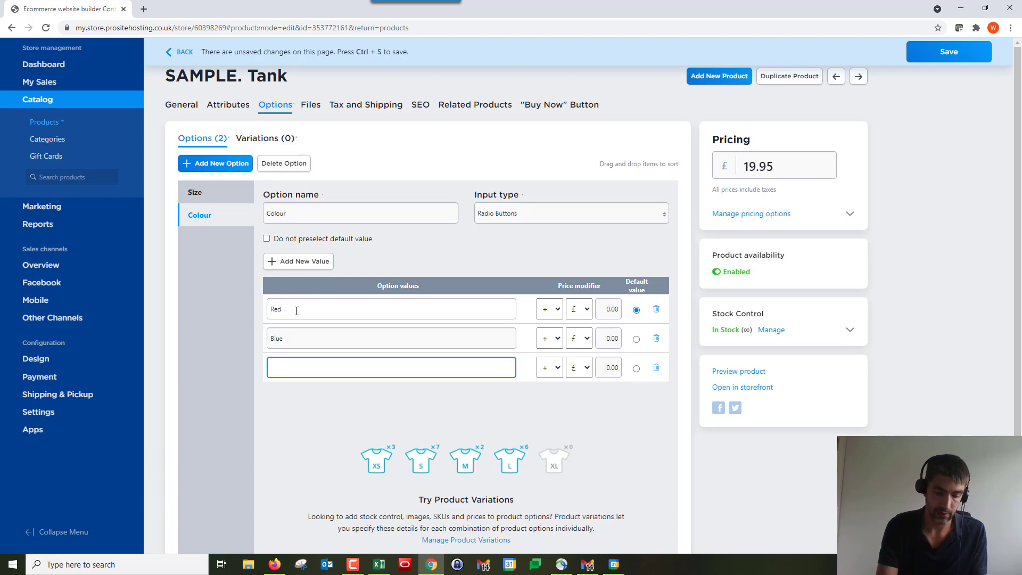
{"action": "type", "text": "Yellow"}
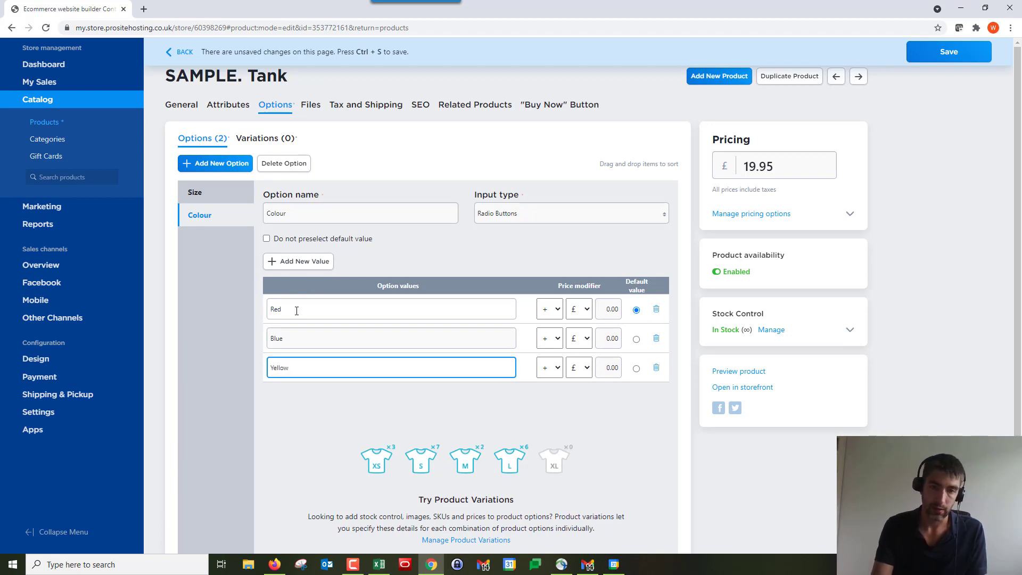
{"action": "left_click", "coordinate": [294, 400]}
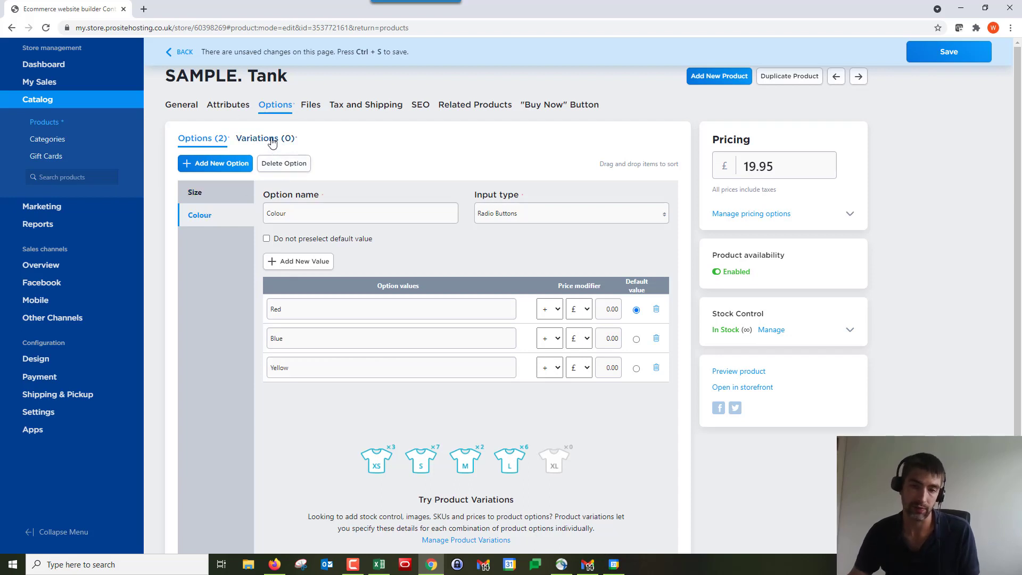
- Create a new product variation for size S and colour Red
{"action": "left_click", "coordinate": [272, 140]}
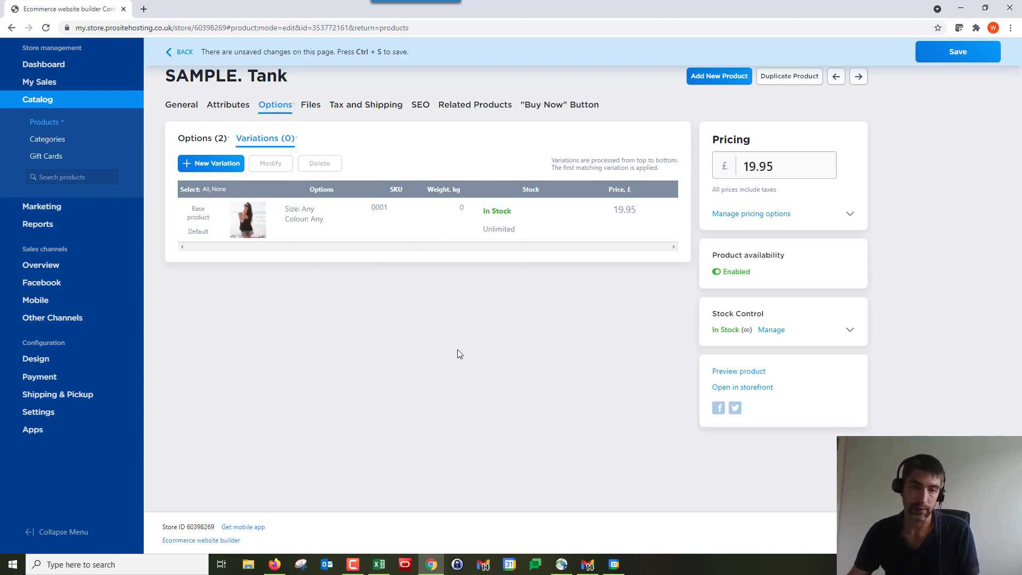
{"action": "left_click", "coordinate": [206, 165]}
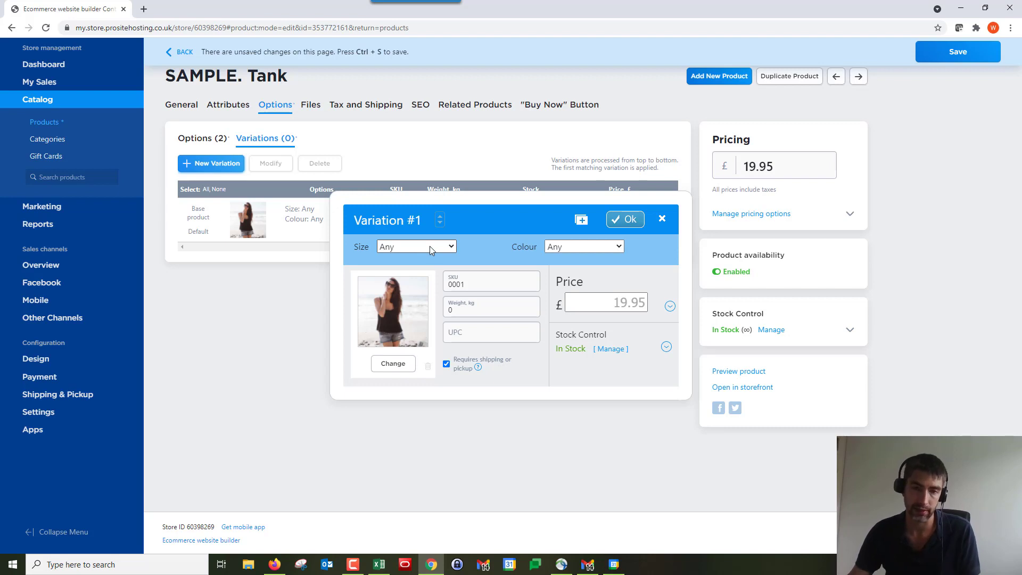
{"action": "left_click", "coordinate": [429, 246]}
{"action": "left_click", "coordinate": [407, 267]}
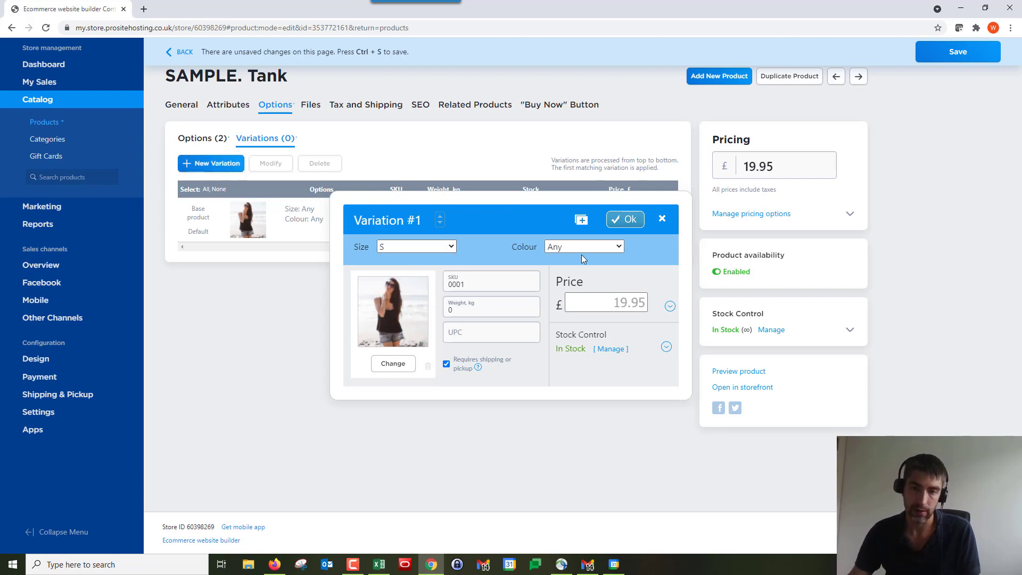
{"action": "left_click", "coordinate": [573, 248]}
{"action": "left_click", "coordinate": [568, 266]}
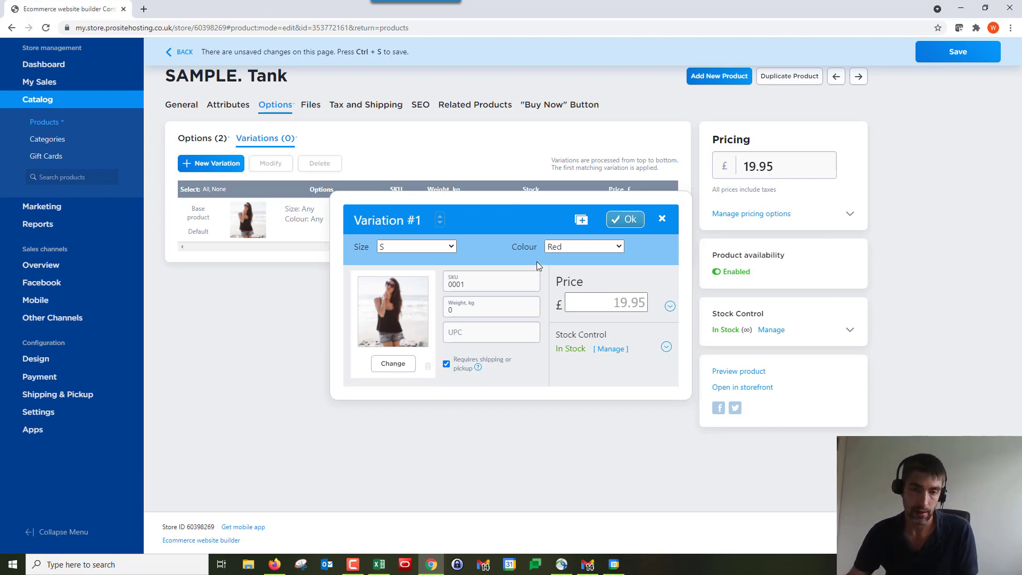
- Set the variation's SKU to 0000001 and switch its shipping or pickup requirement off and back on
{"action": "left_click", "coordinate": [476, 284]}
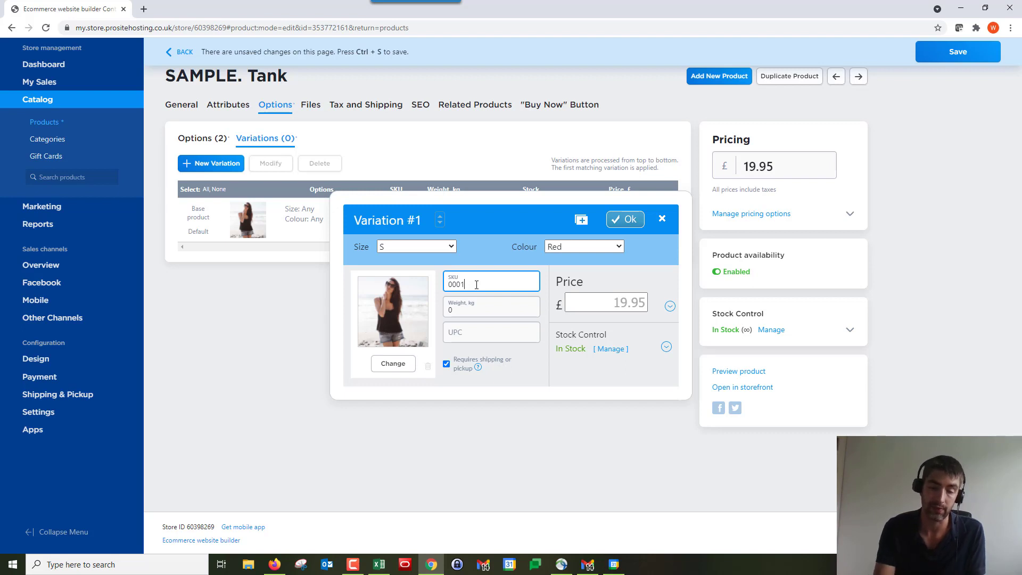
{"action": "type", "text": "000"}
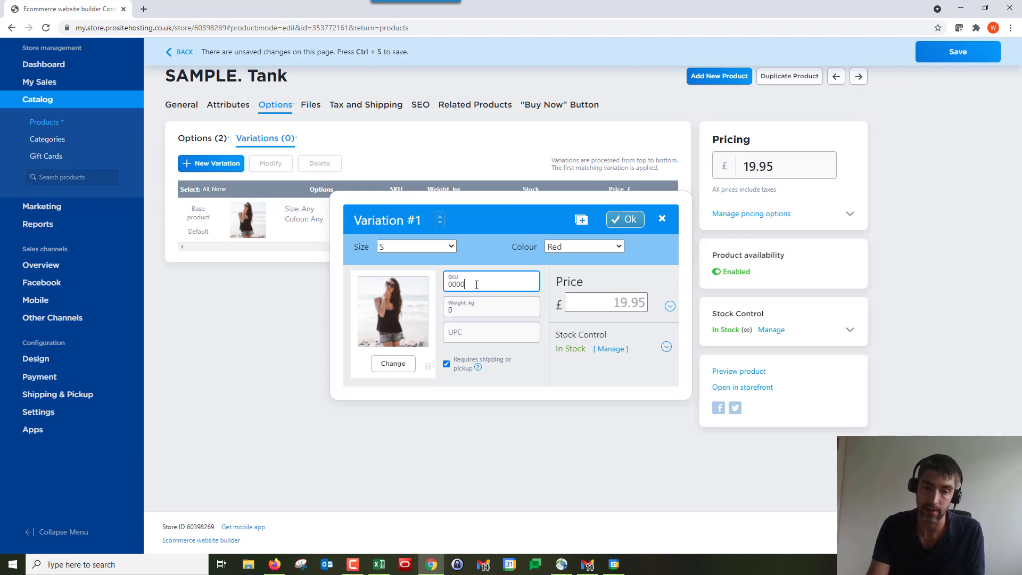
{"action": "type", "text": "1"}
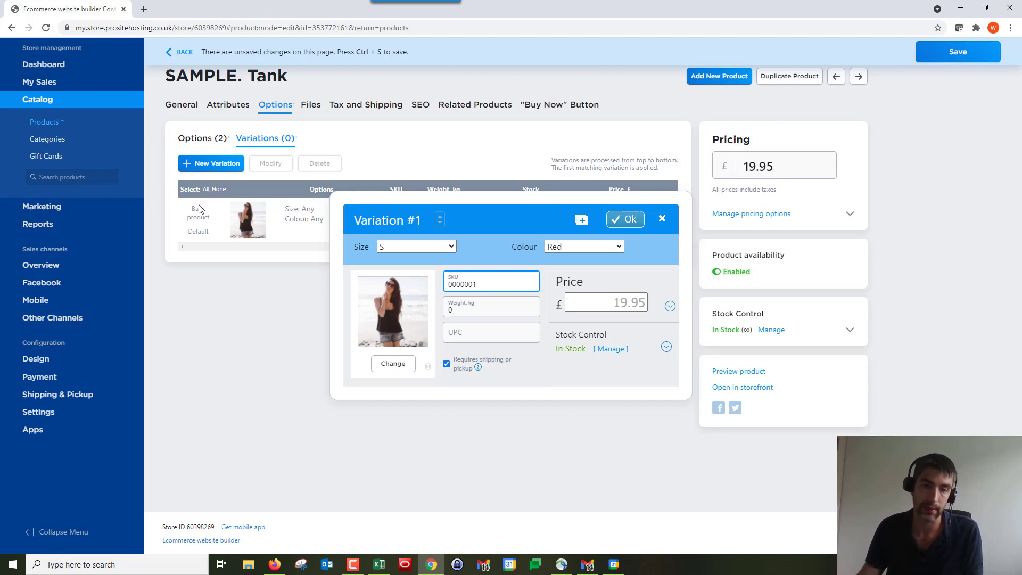
{"action": "left_click", "coordinate": [485, 309]}
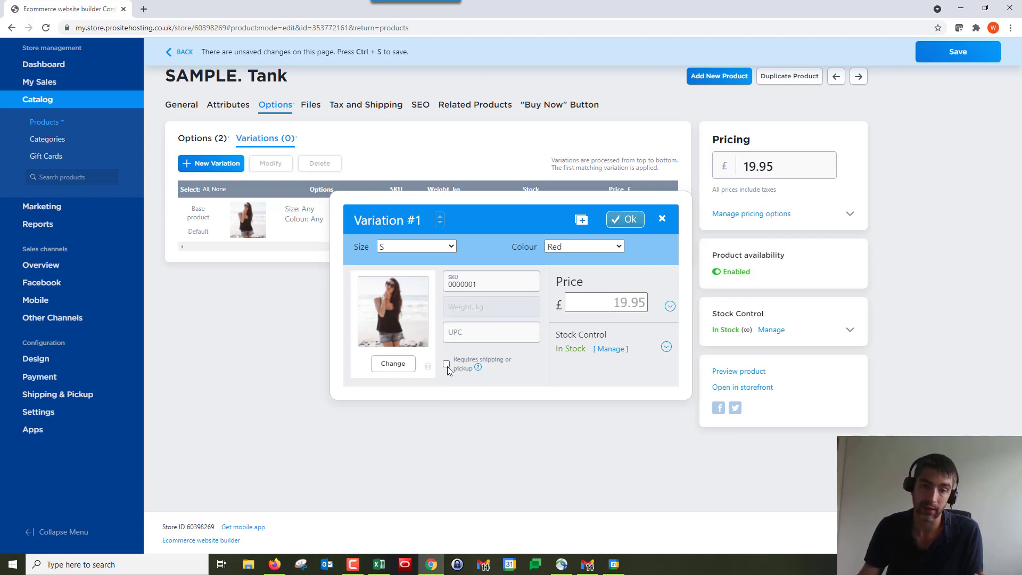
{"action": "left_click", "coordinate": [447, 365]}
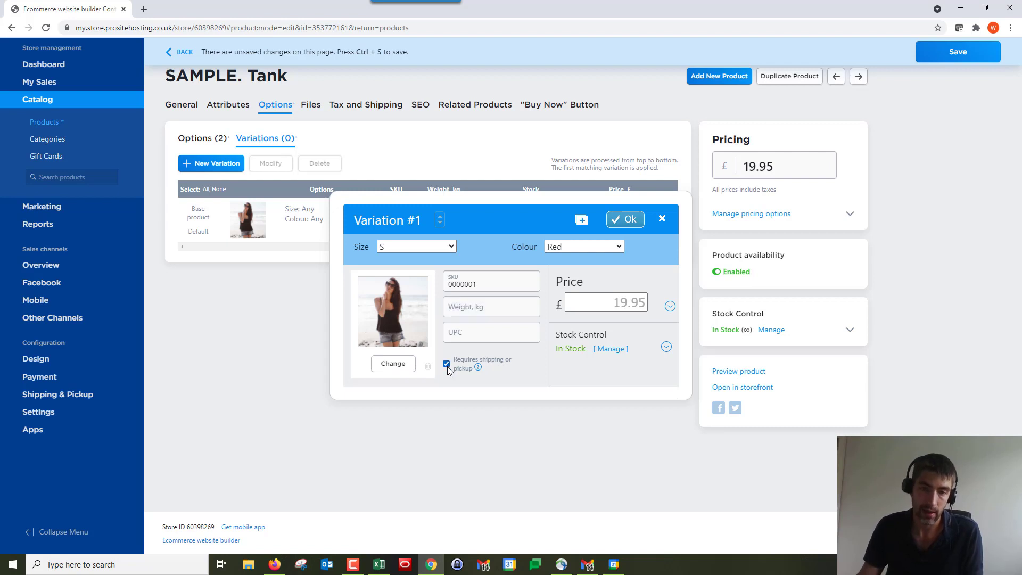
- Set the S/Red variation's weight to 0.5 kg and its price to £18.95
{"action": "left_click", "coordinate": [477, 310]}
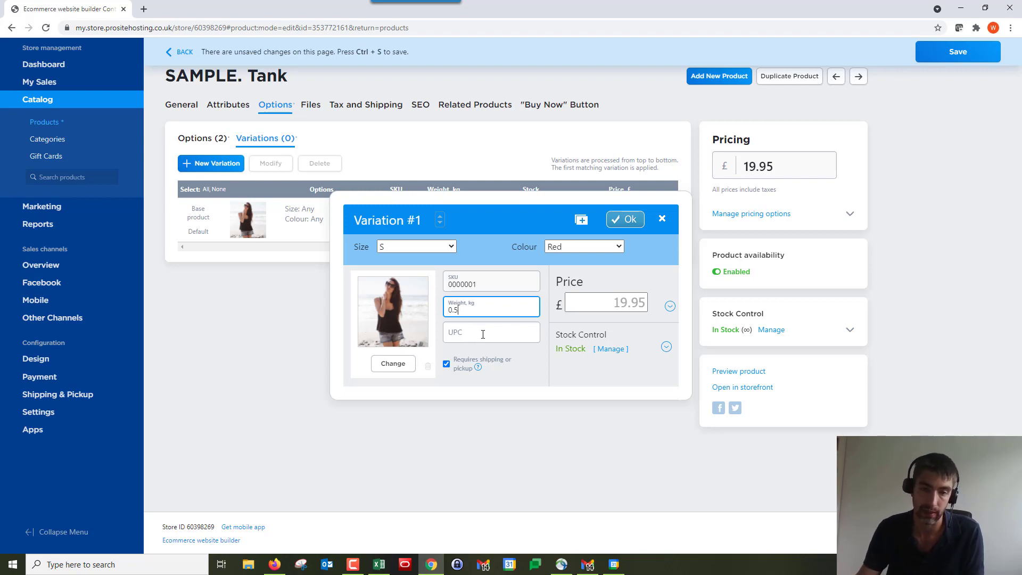
{"action": "left_click", "coordinate": [486, 335]}
{"action": "left_click", "coordinate": [509, 365]}
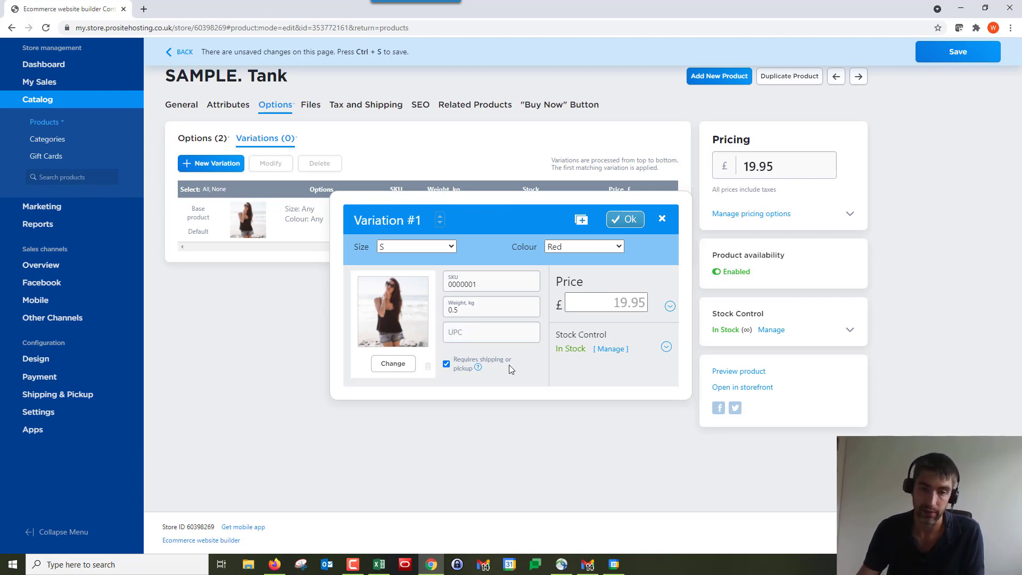
{"action": "left_click", "coordinate": [627, 302]}
{"action": "key", "text": "BackSpace"}
{"action": "type", "text": "8"}
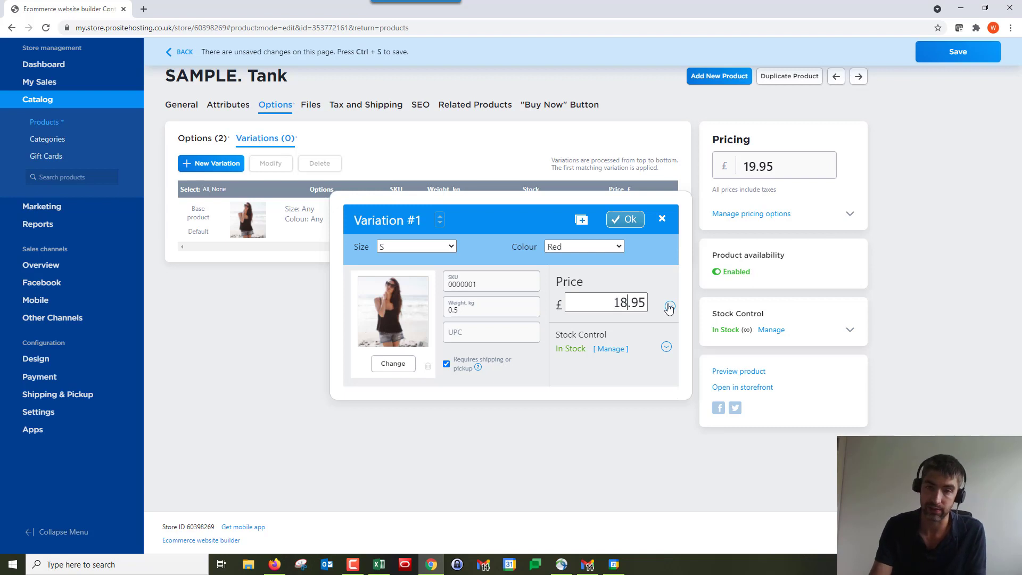
- Limit the S/Red variation's stock to 10 with a low-stock note at 1, and confirm the variation
{"action": "left_click", "coordinate": [611, 350]}
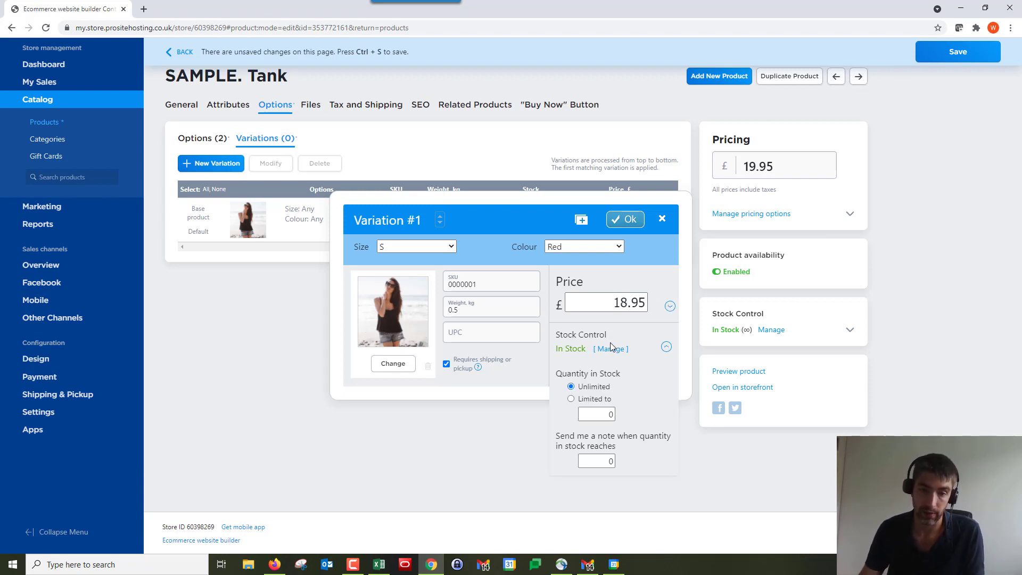
{"action": "left_click", "coordinate": [572, 401]}
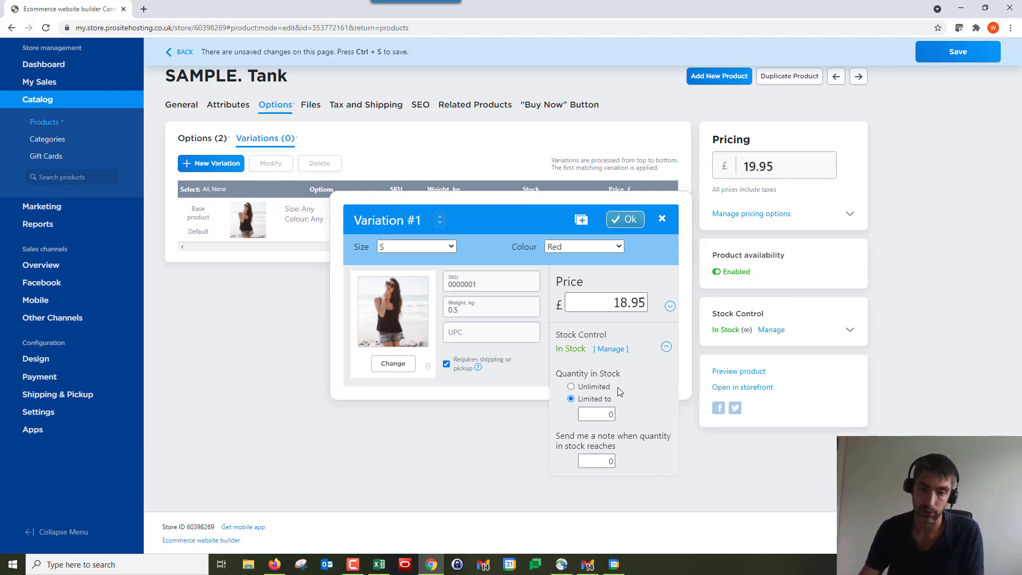
{"action": "double_click", "coordinate": [611, 413]}
{"action": "type", "text": "10"}
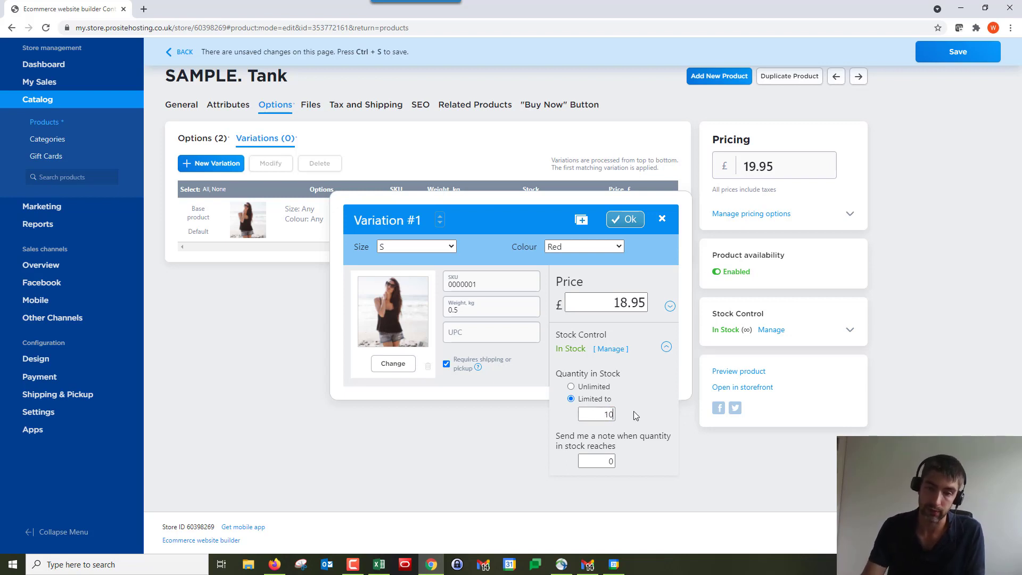
{"action": "key", "text": "Tab"}
{"action": "type", "text": "1"}
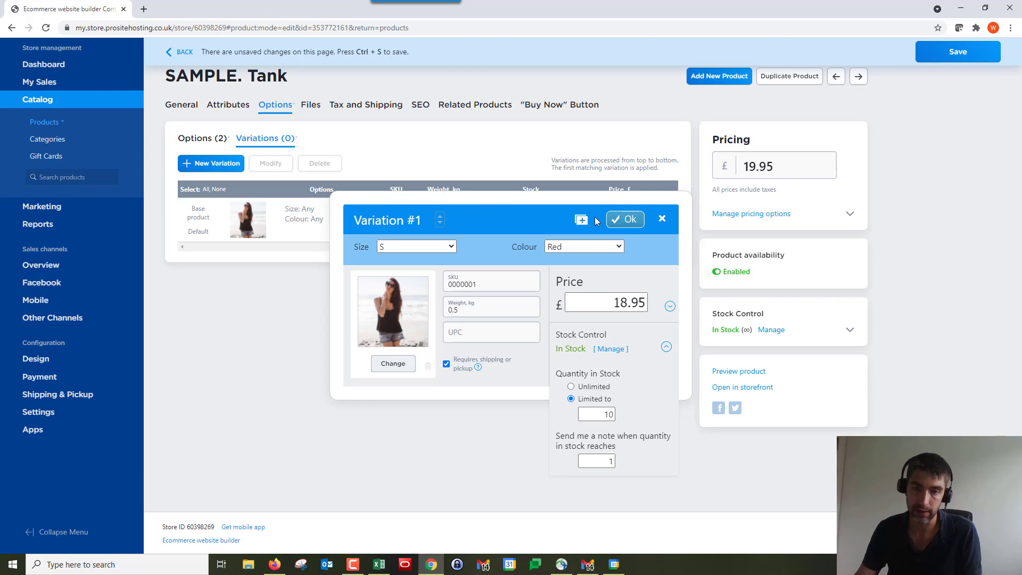
{"action": "left_click", "coordinate": [626, 222]}
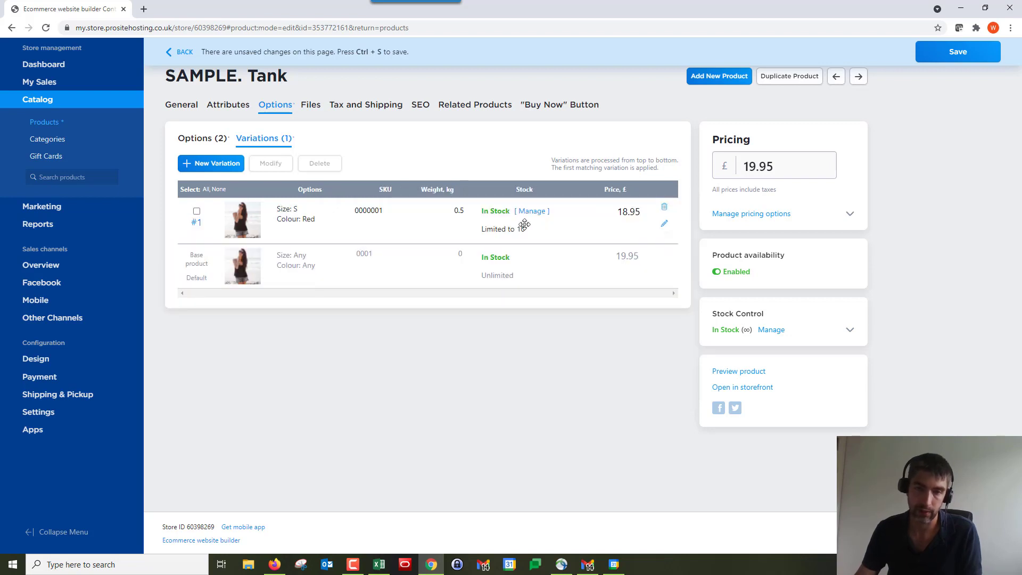
- Add a product variation for size S and colour Blue with SKU 000123265
{"action": "left_click", "coordinate": [210, 166]}
{"action": "left_click", "coordinate": [415, 245]}
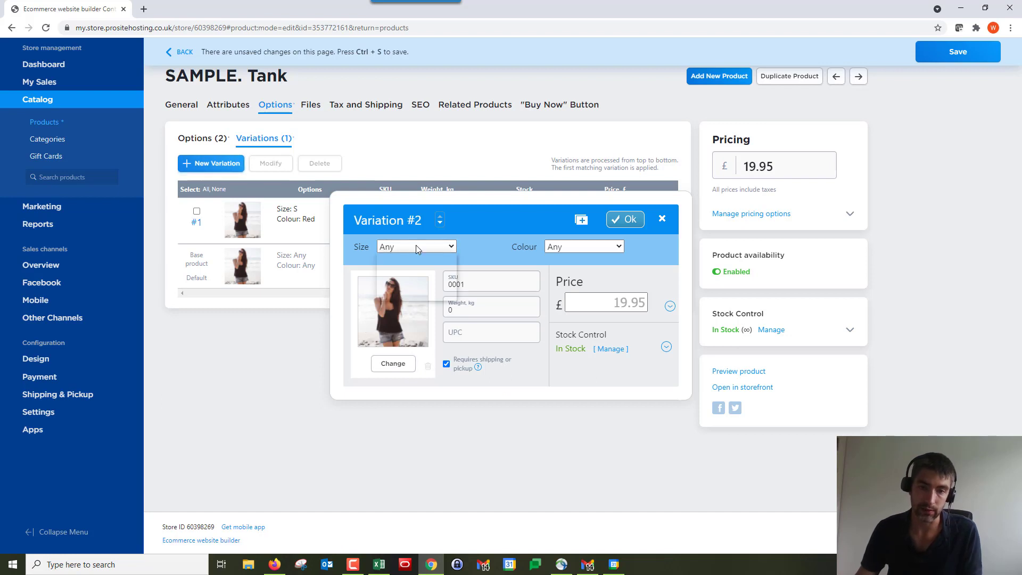
{"action": "left_click", "coordinate": [408, 268]}
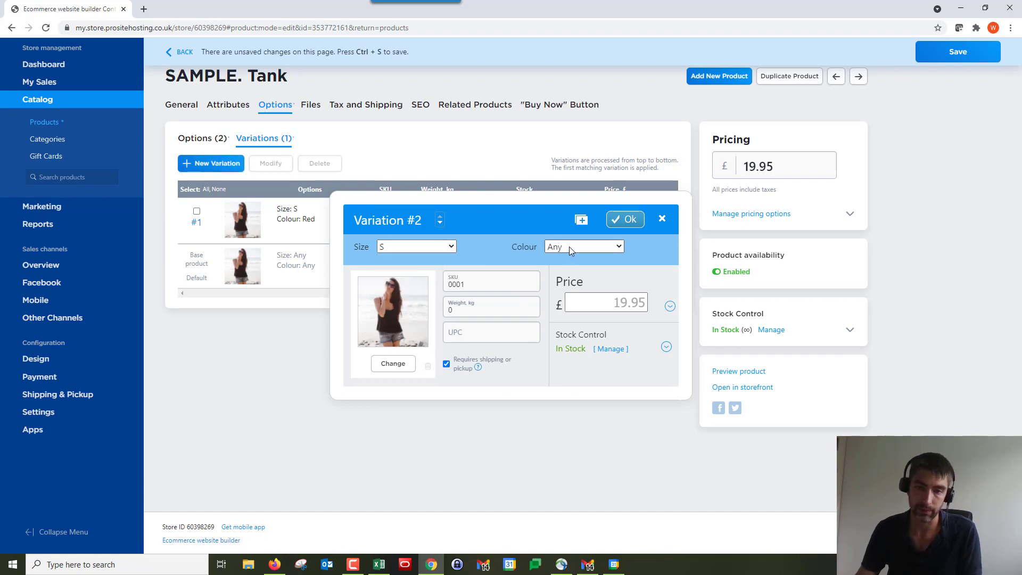
{"action": "left_click", "coordinate": [569, 247]}
{"action": "left_click", "coordinate": [600, 281]}
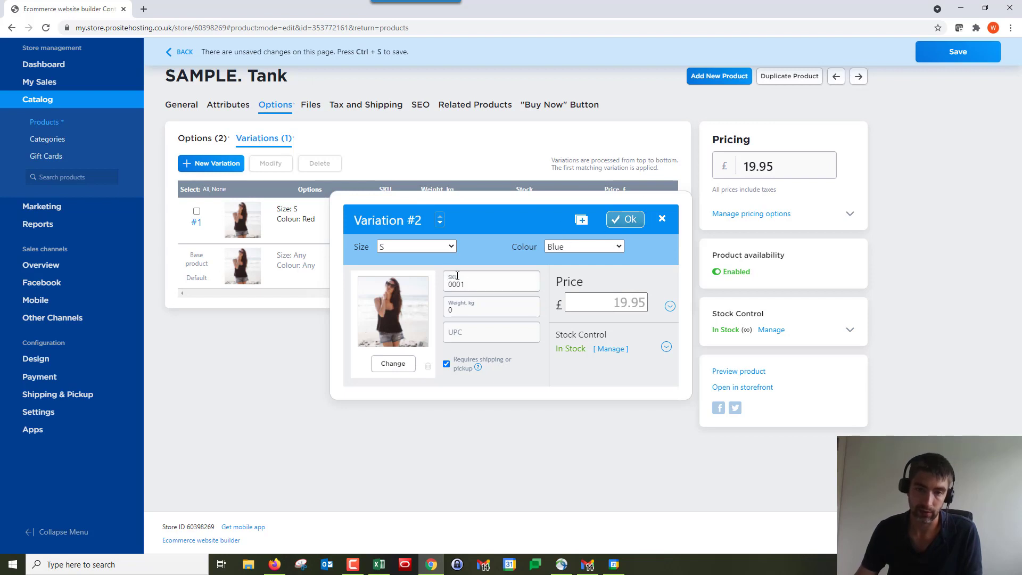
{"action": "left_click", "coordinate": [475, 283]}
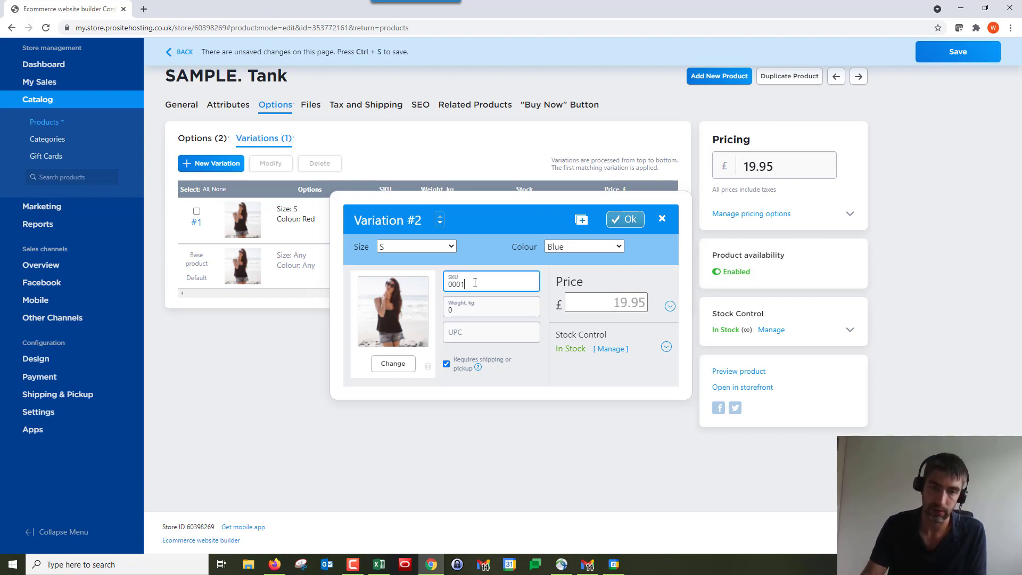
{"action": "type", "text": "23265"}
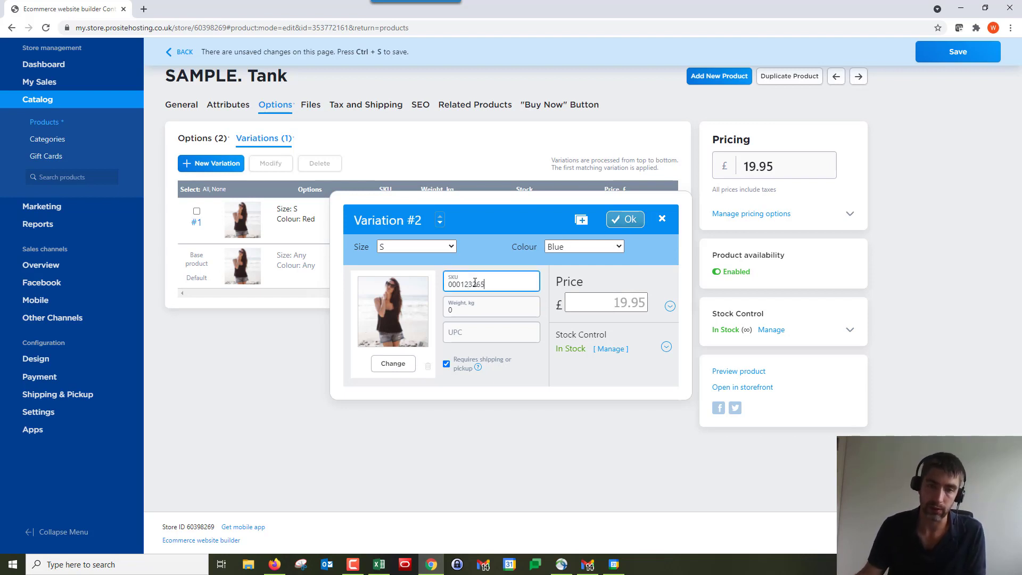
{"action": "left_click", "coordinate": [626, 219]}
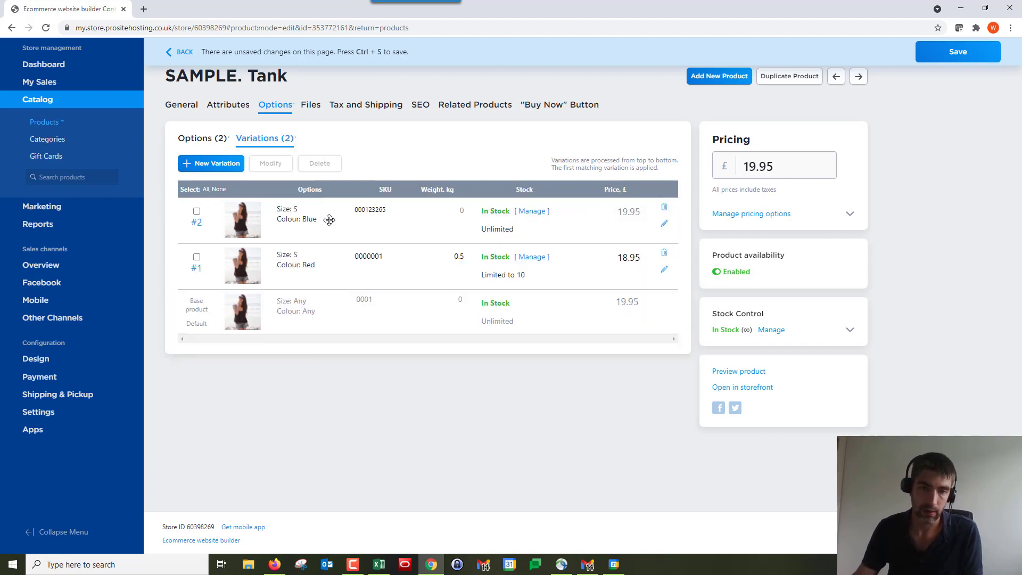
{"action": "left_click", "coordinate": [230, 171]}
{"action": "left_click", "coordinate": [423, 247]}
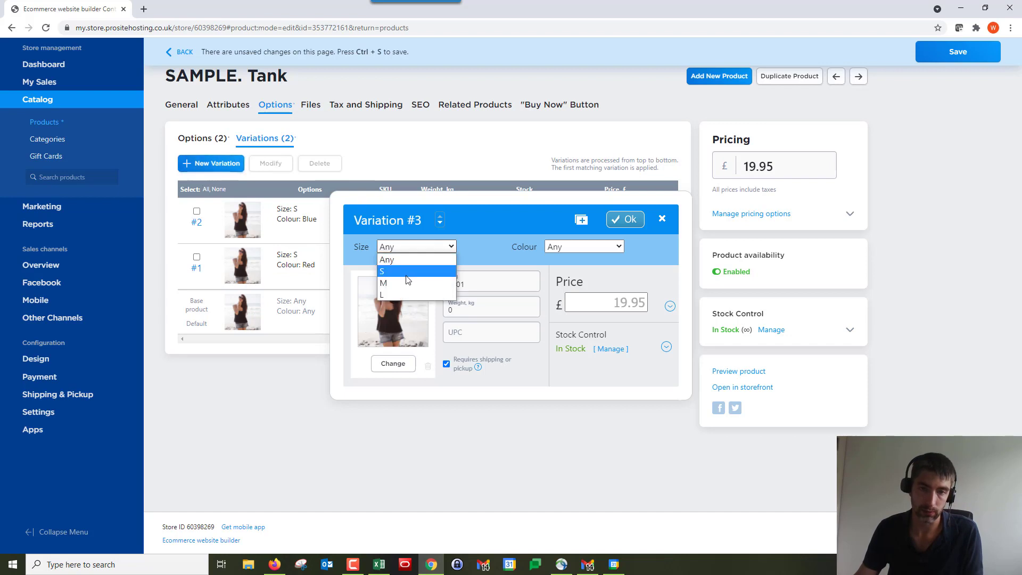
{"action": "left_click", "coordinate": [406, 275]}
{"action": "left_click", "coordinate": [607, 247]}
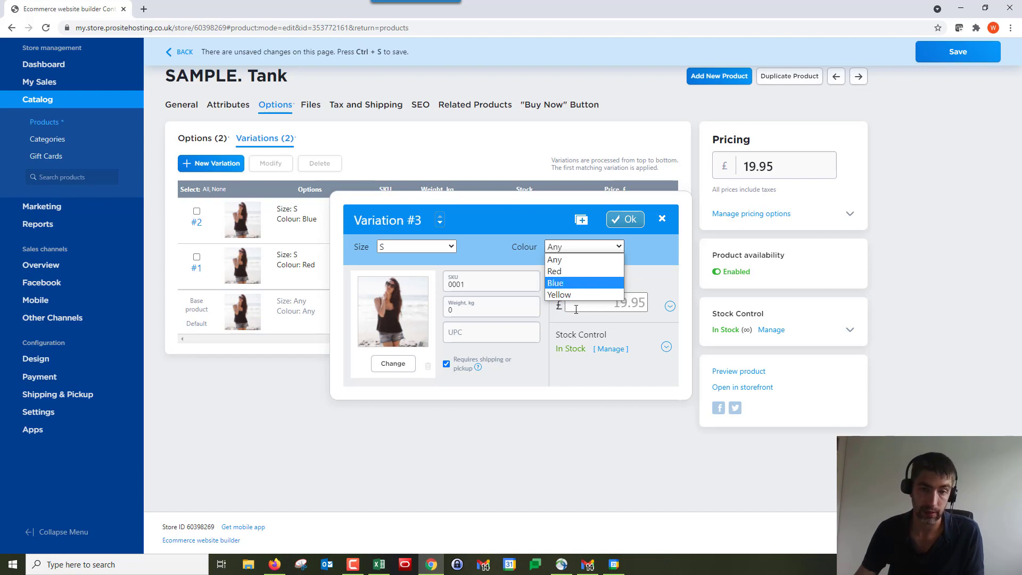
{"action": "left_click", "coordinate": [559, 295]}
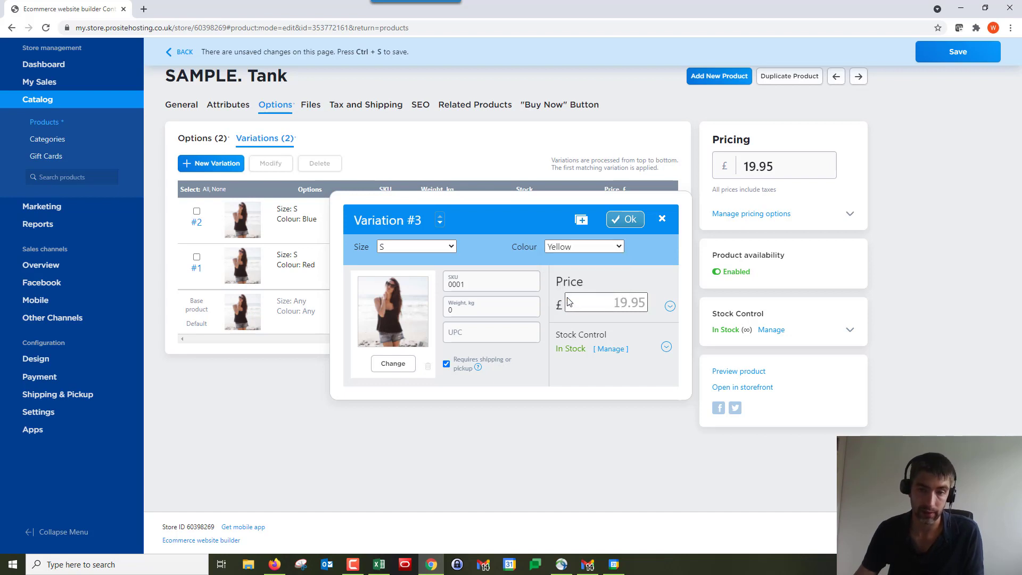
{"action": "left_click", "coordinate": [485, 286]}
{"action": "type", "text": "000187487878"}
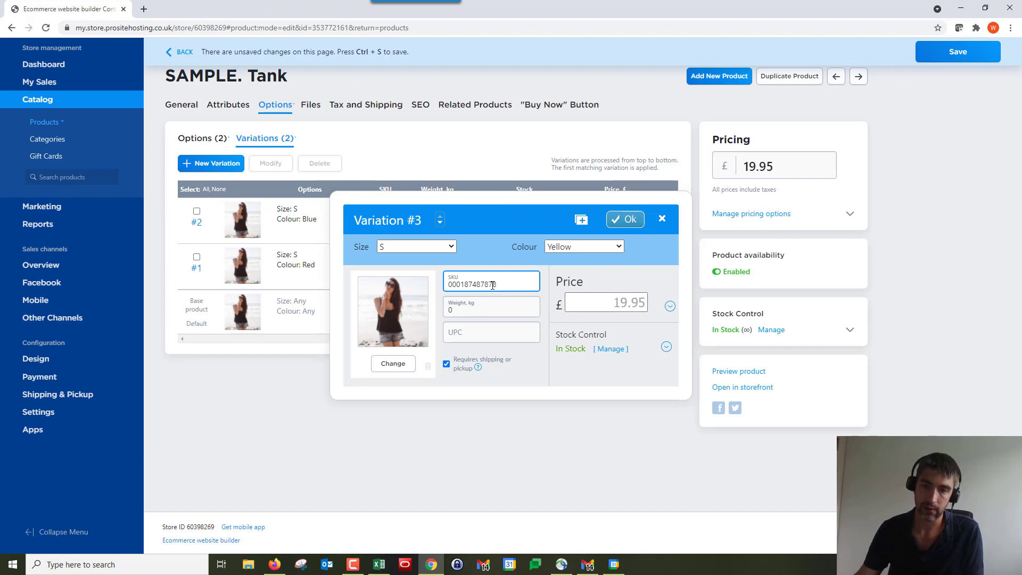
{"action": "left_click", "coordinate": [623, 220]}
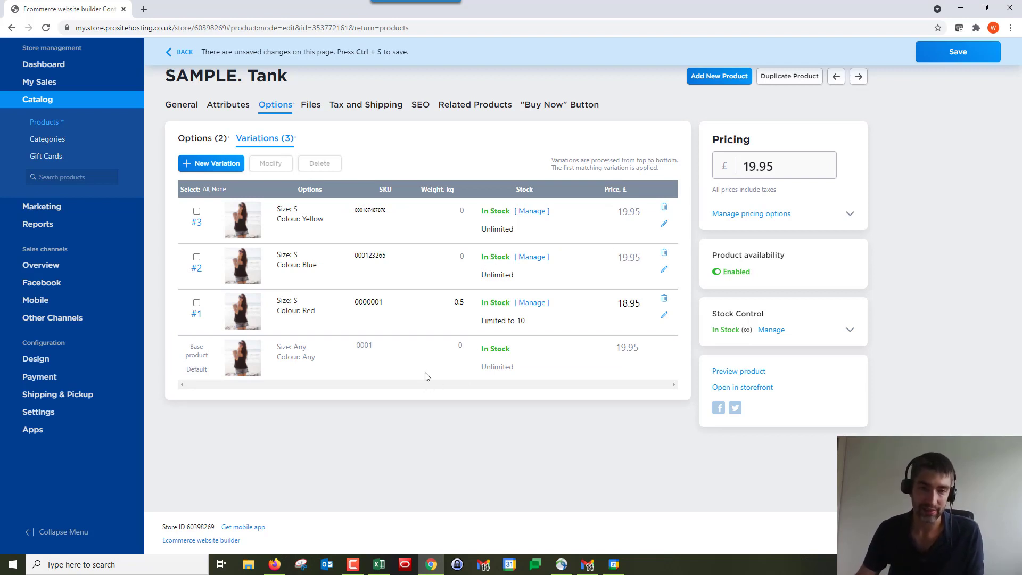
- Preview the product and compare price and stock across sizes S, M and L and the Red, Blue and Yellow colours
{"action": "left_click", "coordinate": [751, 372]}
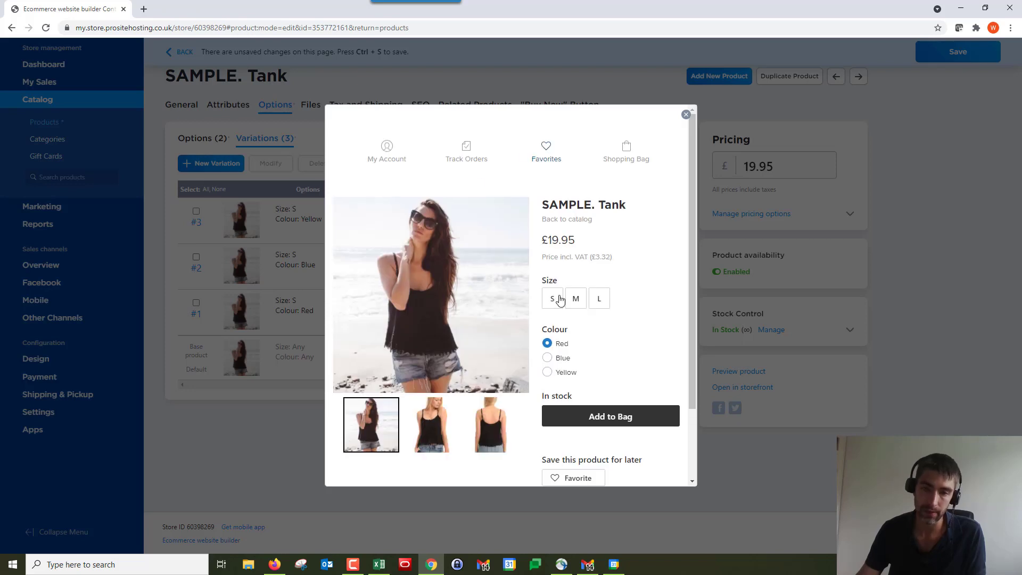
{"action": "left_click", "coordinate": [558, 300]}
{"action": "left_click", "coordinate": [574, 302]}
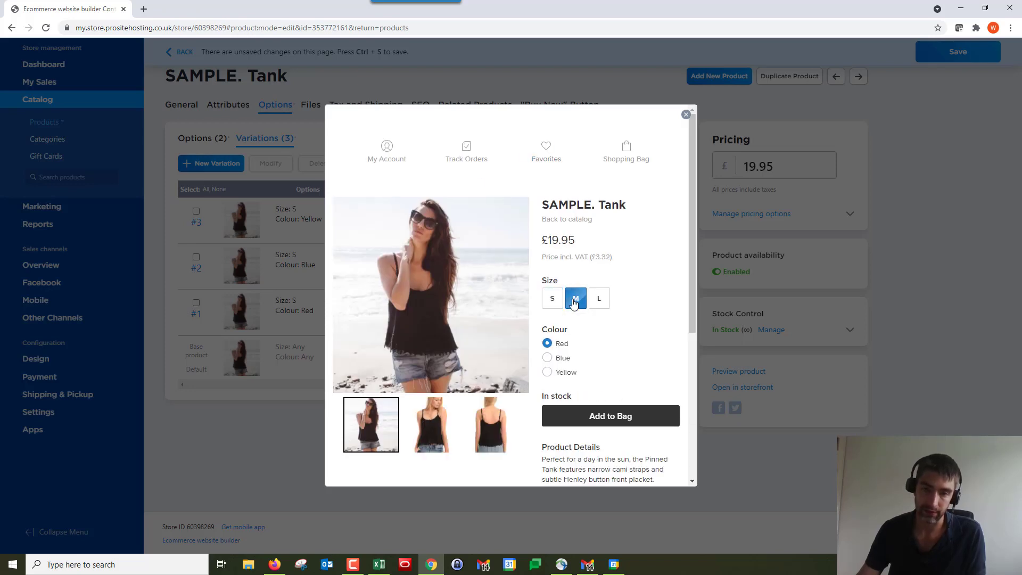
{"action": "left_click", "coordinate": [552, 298]}
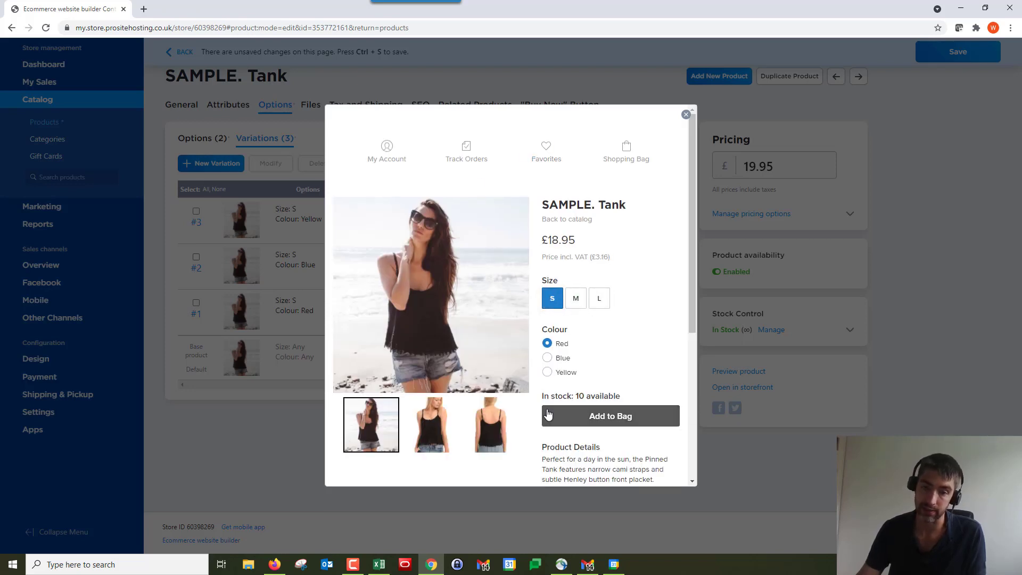
{"action": "left_click", "coordinate": [547, 357]}
{"action": "left_click", "coordinate": [549, 372]}
{"action": "left_click", "coordinate": [547, 343]}
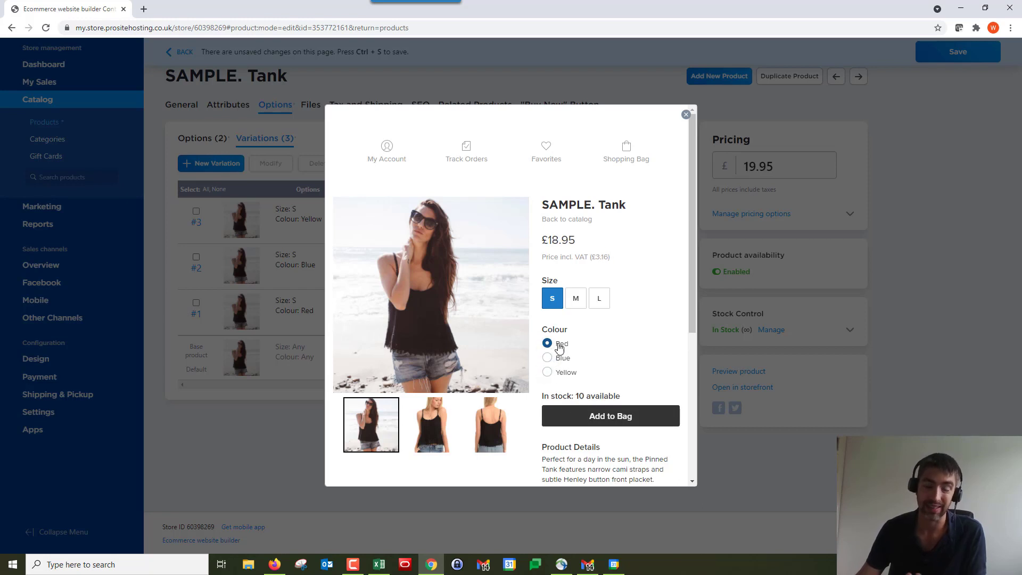
{"action": "left_click", "coordinate": [576, 298]}
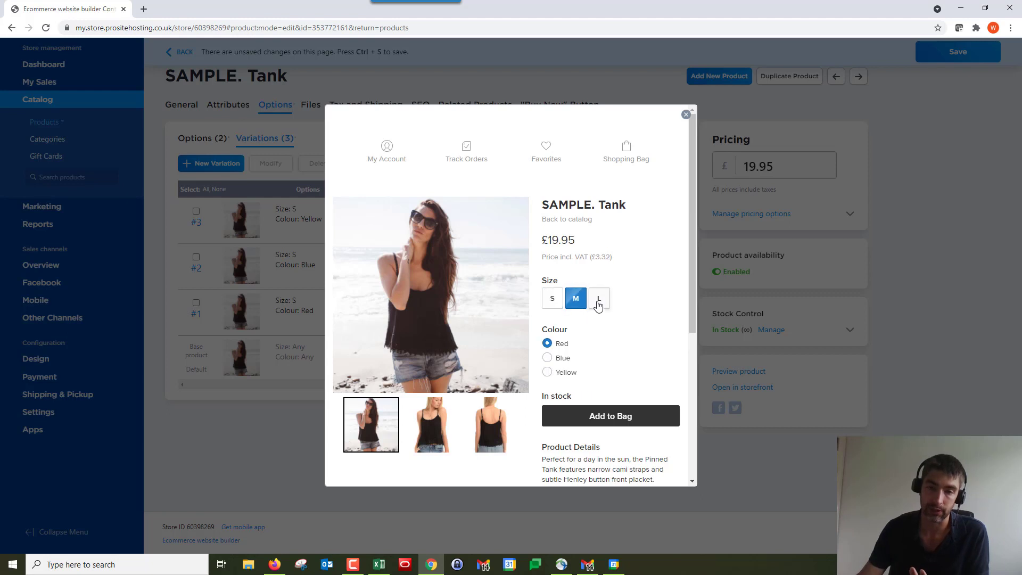
{"action": "left_click", "coordinate": [599, 298]}
{"action": "left_click", "coordinate": [552, 298]}
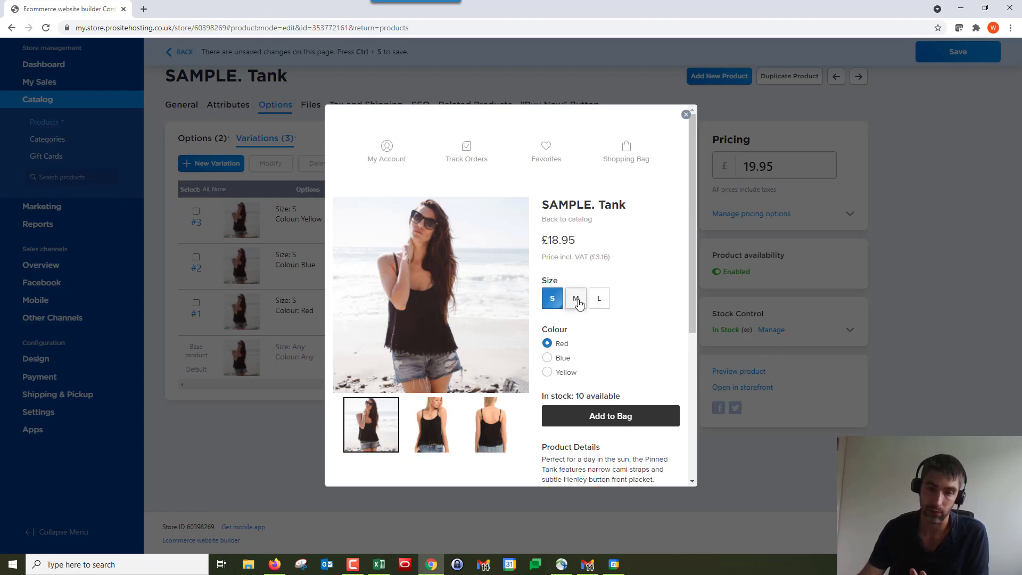
{"action": "left_click", "coordinate": [576, 298]}
{"action": "left_click", "coordinate": [685, 114]}
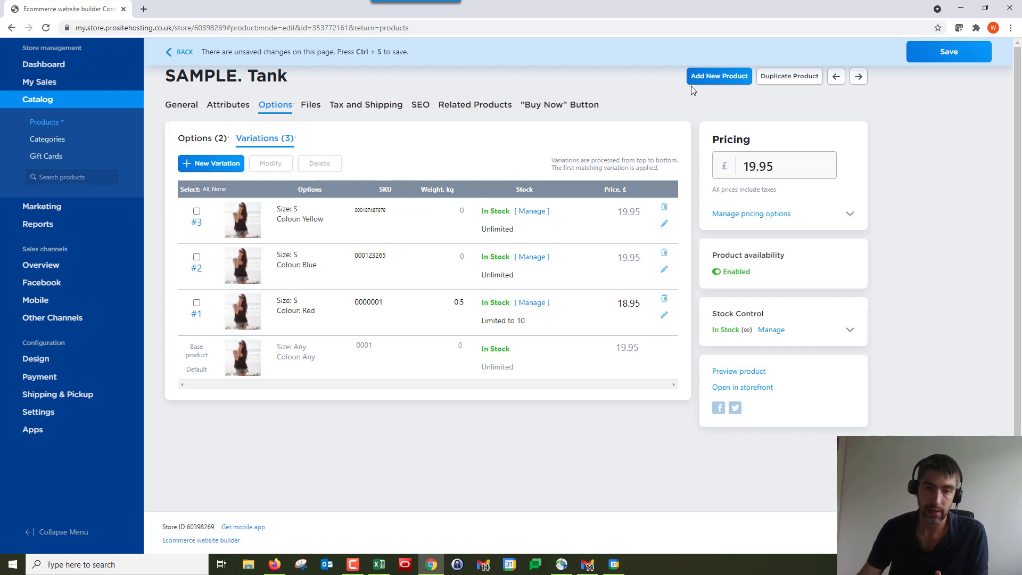
- Save the product changes and open the base product's stock control settings alongside its general details
{"action": "left_click", "coordinate": [928, 57]}
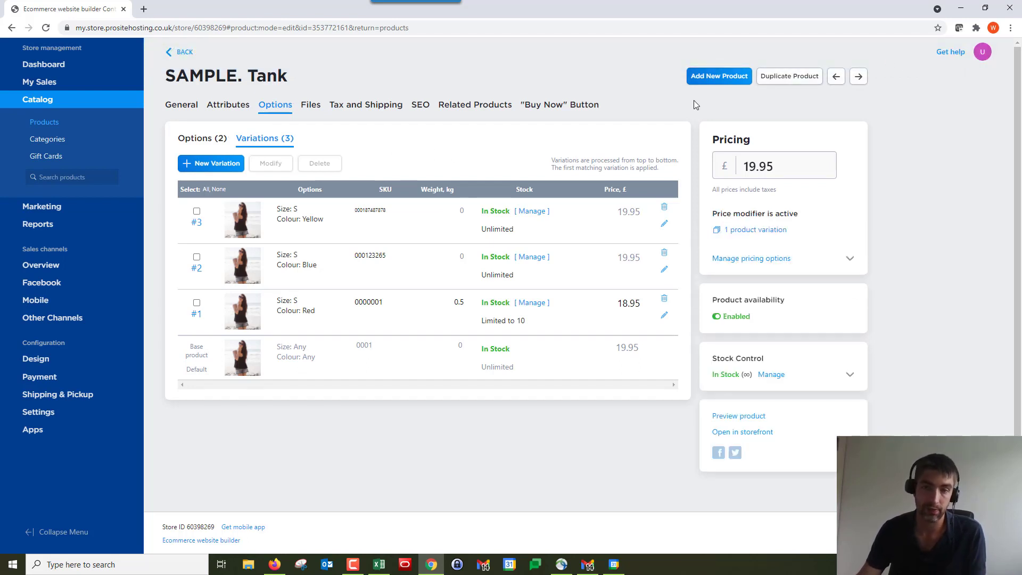
{"action": "left_click", "coordinate": [197, 106]}
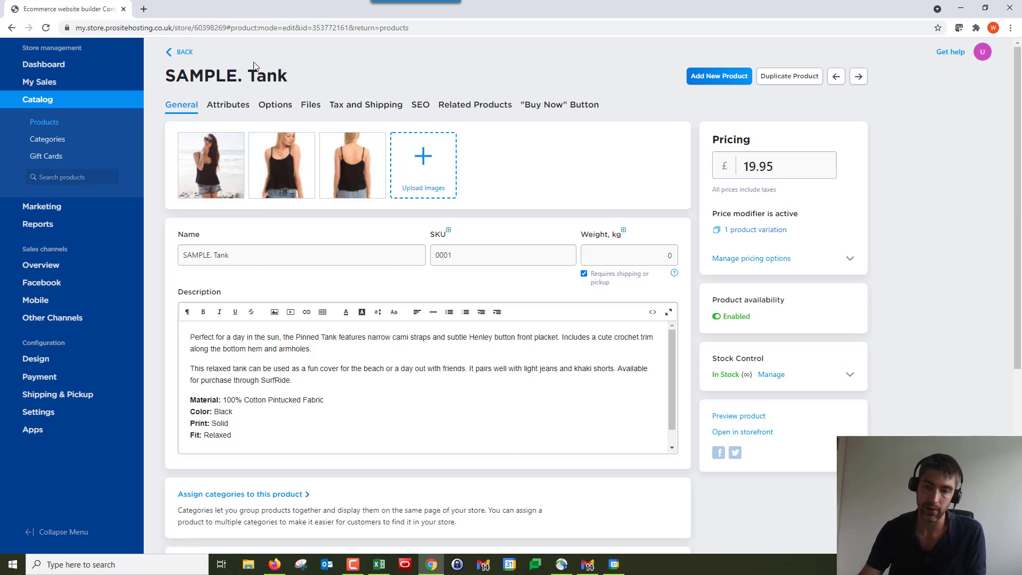
{"action": "left_click", "coordinate": [772, 374]}
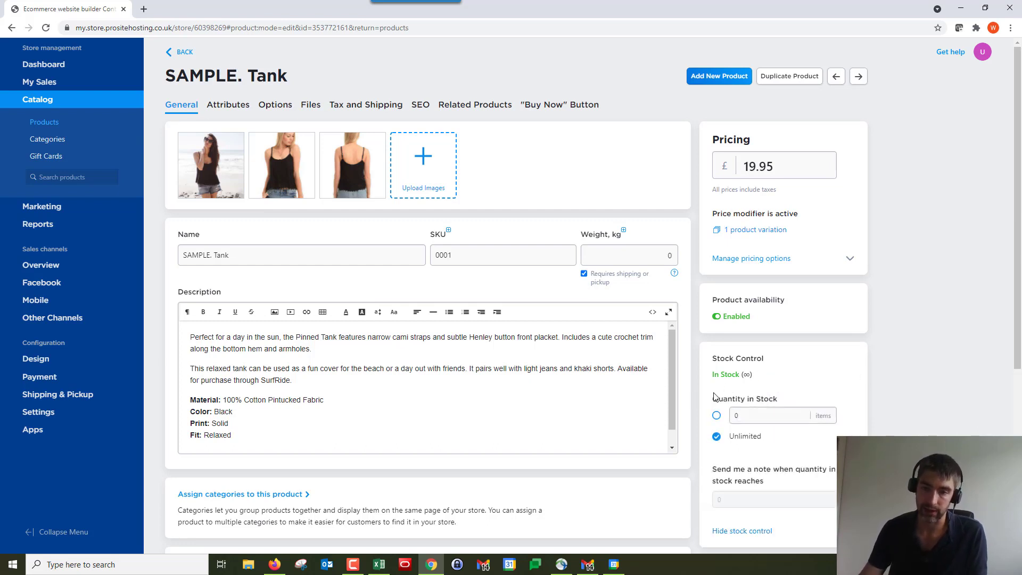